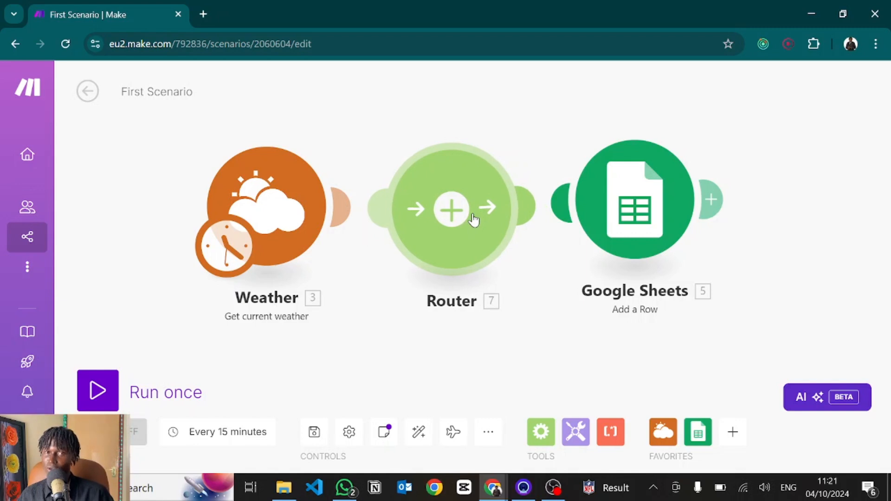
- Delete the existing router and add a new Router module connected after the Weather module
{"action": "key", "text": "Delete"}
{"action": "left_click_drag", "start_coordinate": [337, 209], "coordinate": [462, 209]}
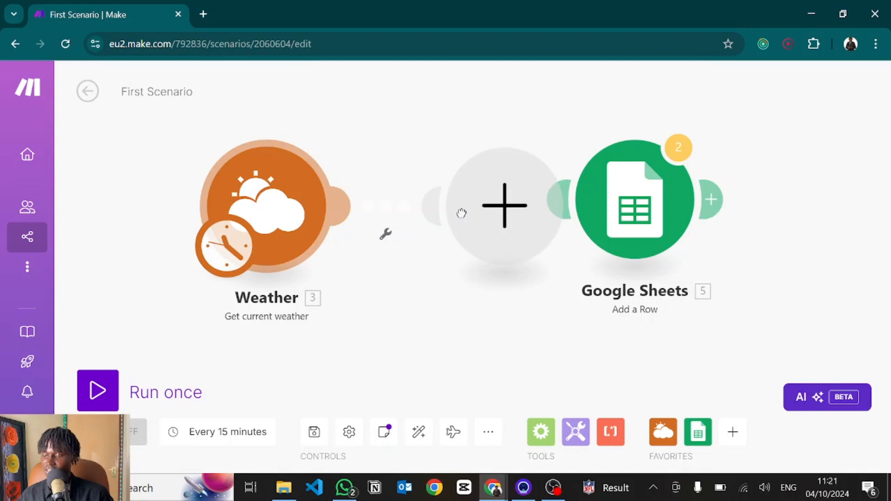
{"action": "left_click", "coordinate": [491, 223]}
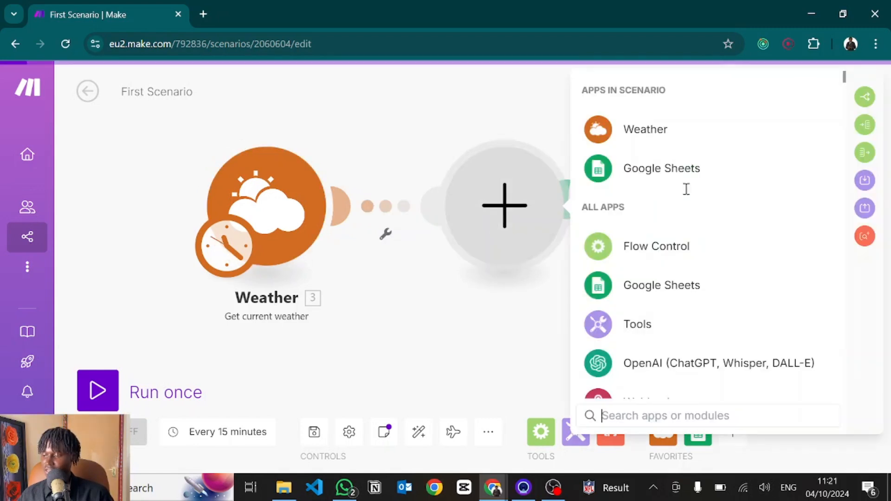
{"action": "left_click", "coordinate": [866, 98]}
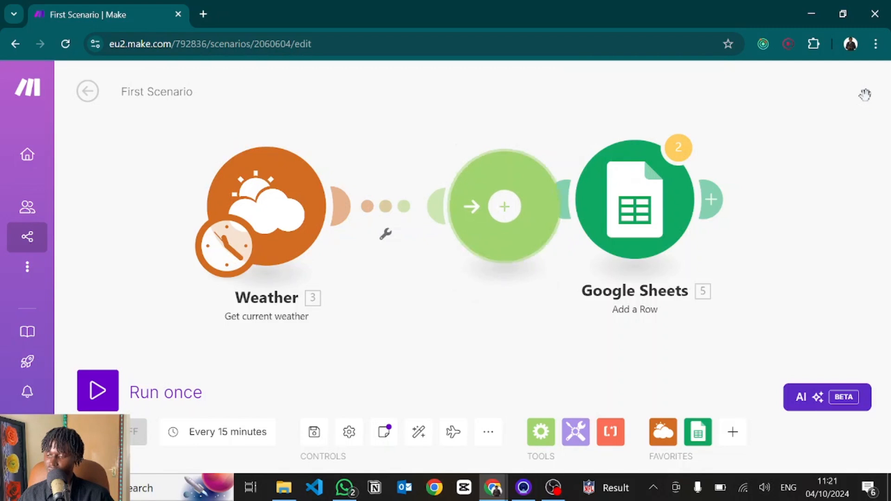
- Connect the new router to the existing Google Sheets module and add a second, empty route
{"action": "left_click", "coordinate": [503, 330]}
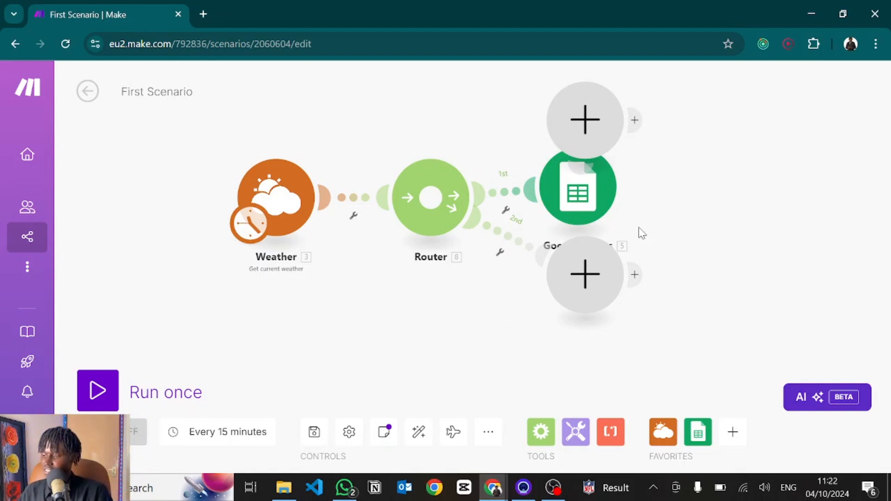
{"action": "scroll", "coordinate": [639, 232], "scroll_direction": "down", "scroll_amount": 5}
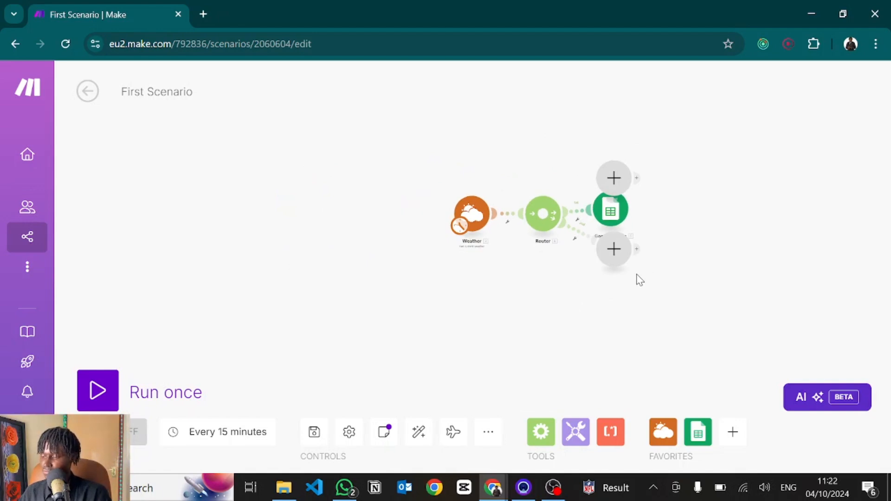
{"action": "scroll", "coordinate": [639, 276], "scroll_direction": "up", "scroll_amount": 5}
{"action": "left_click_drag", "start_coordinate": [691, 247], "coordinate": [481, 185]}
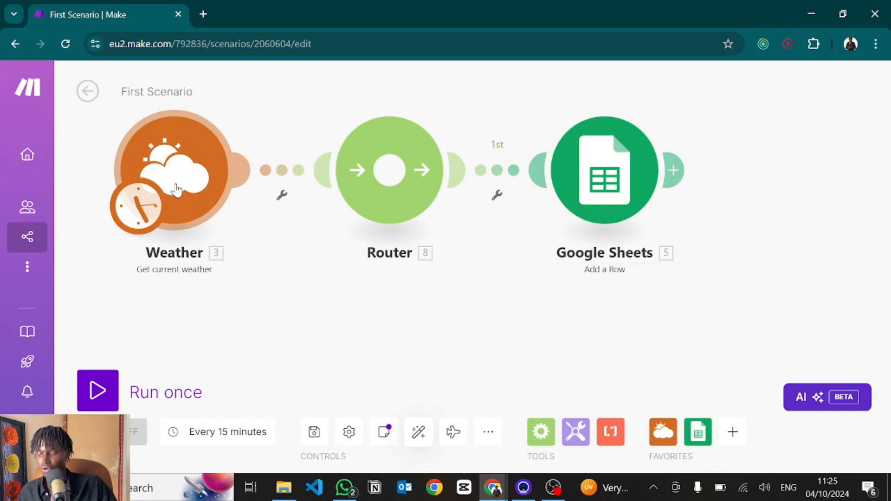
{"action": "left_click", "coordinate": [384, 176]}
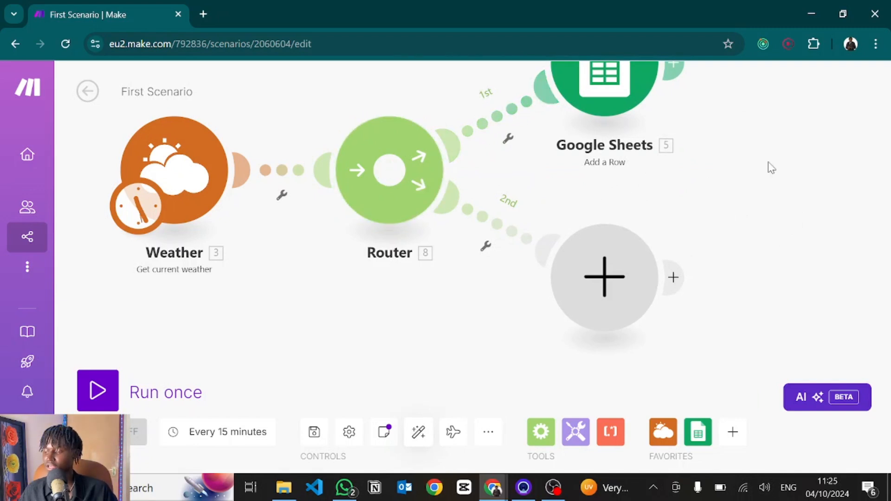
{"action": "left_click_drag", "start_coordinate": [768, 167], "coordinate": [744, 233]}
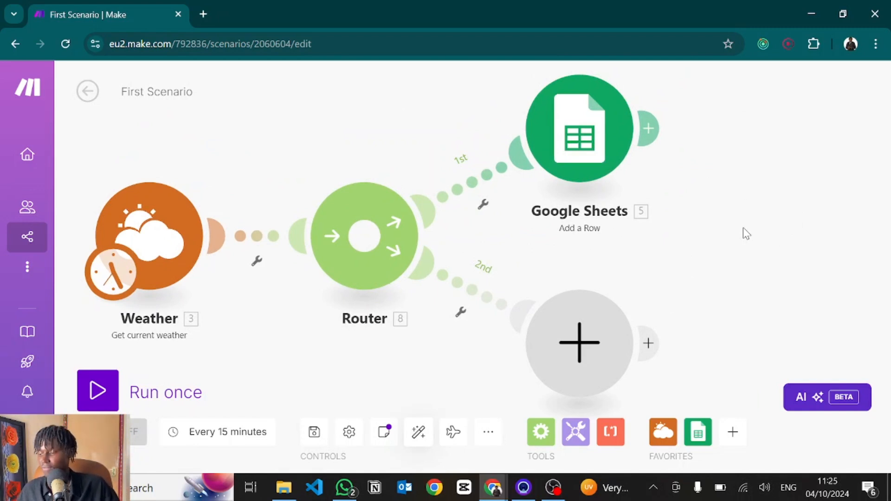
- Clone the Google Sheets Add a Row module and unlink the copy from the original
{"action": "scroll", "coordinate": [743, 229], "scroll_direction": "down", "scroll_amount": 3}
{"action": "scroll", "coordinate": [746, 234], "scroll_direction": "down", "scroll_amount": 1}
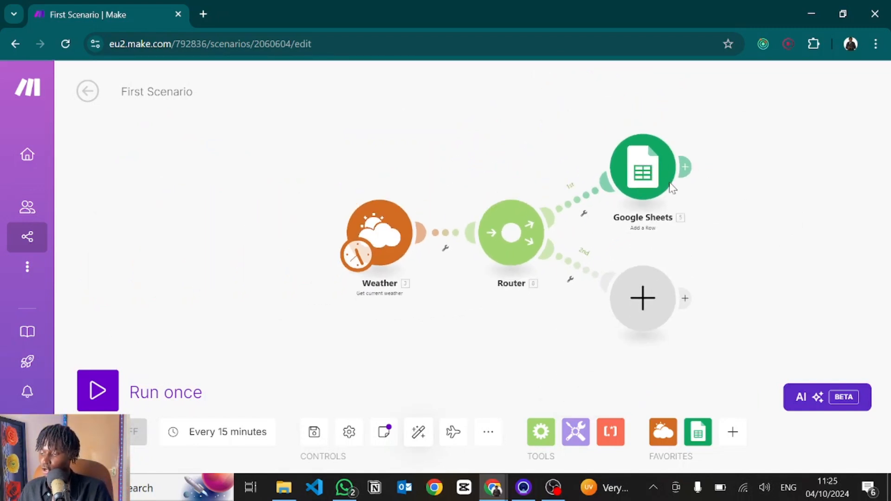
{"action": "right_click", "coordinate": [643, 176]}
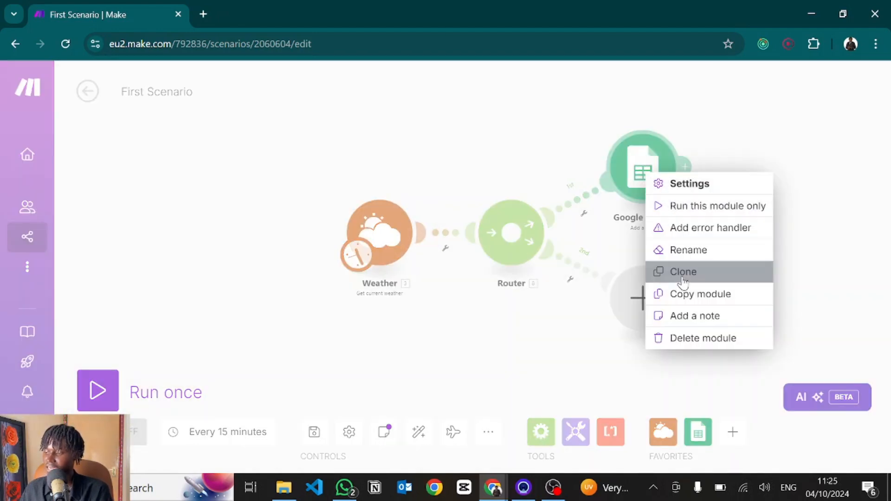
{"action": "left_click", "coordinate": [683, 273]}
{"action": "left_click_drag", "start_coordinate": [682, 220], "coordinate": [730, 255]}
{"action": "right_click", "coordinate": [722, 223]}
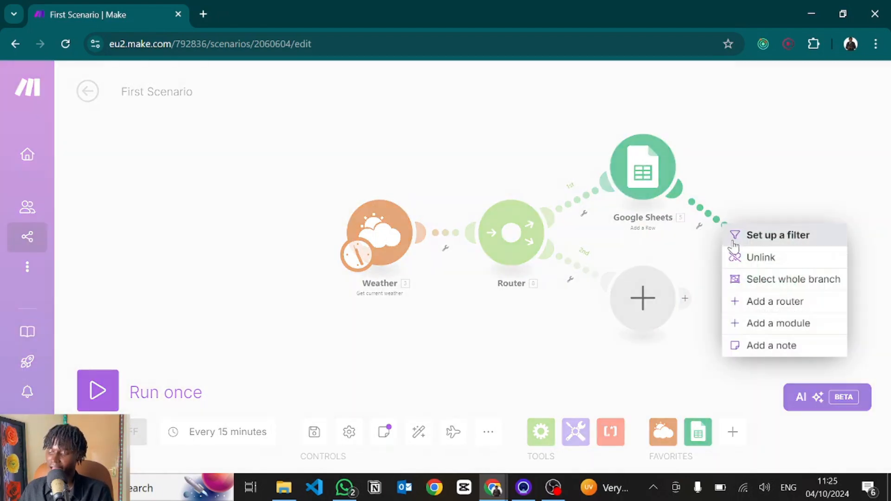
{"action": "left_click", "coordinate": [748, 258]}
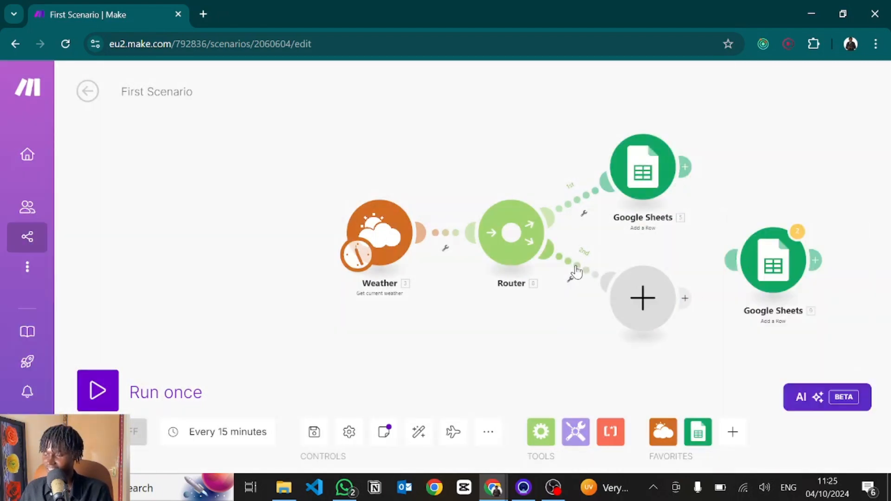
- Replace the empty module on the router's second route with the cloned Google Sheets module and auto-align the scenario
{"action": "right_click", "coordinate": [575, 269]}
{"action": "left_click", "coordinate": [612, 305]}
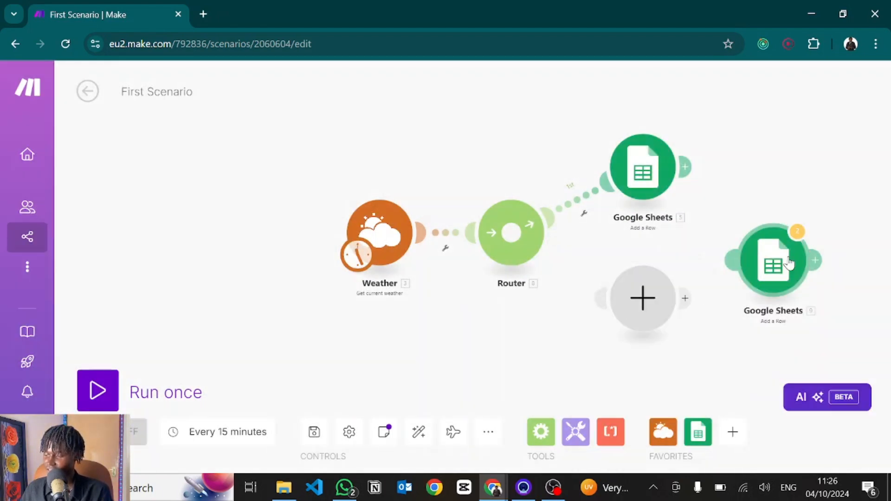
{"action": "left_click_drag", "start_coordinate": [788, 264], "coordinate": [627, 314]}
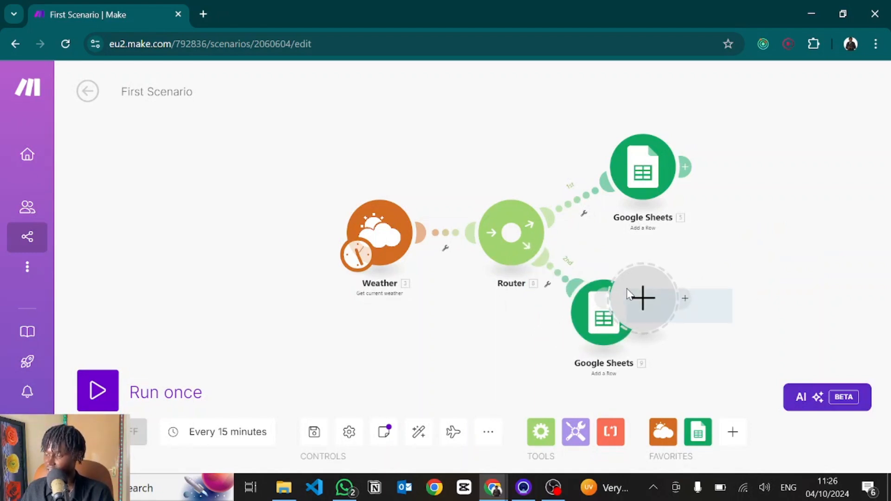
{"action": "left_click_drag", "start_coordinate": [627, 290], "coordinate": [660, 302]}
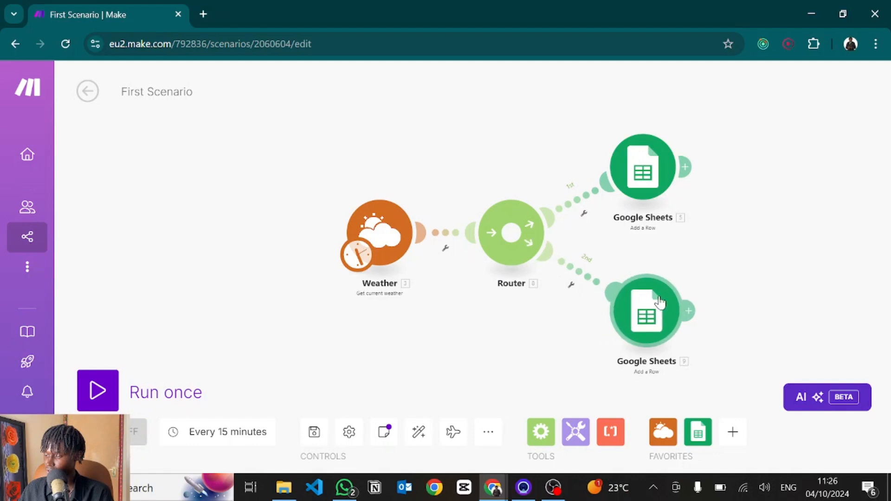
{"action": "left_click", "coordinate": [420, 434]}
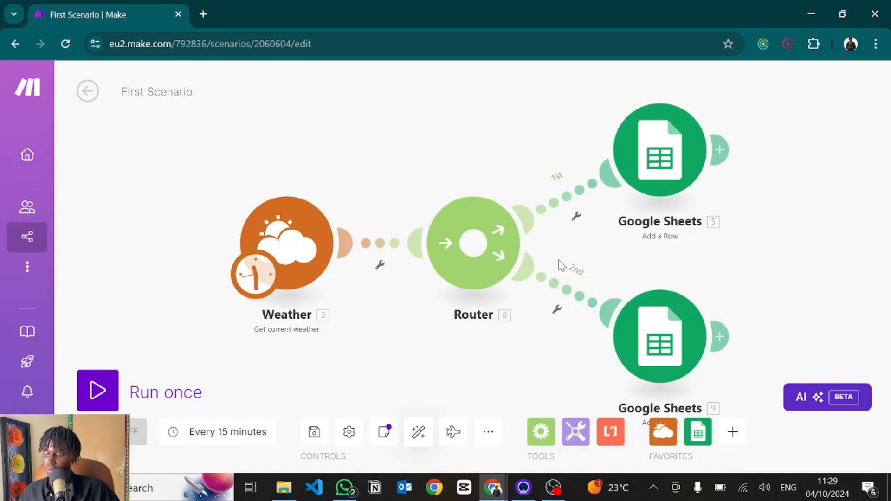
- Reorder the router's routes so the cloned Google Sheets route runs first and the original runs second
{"action": "right_click", "coordinate": [473, 243]}
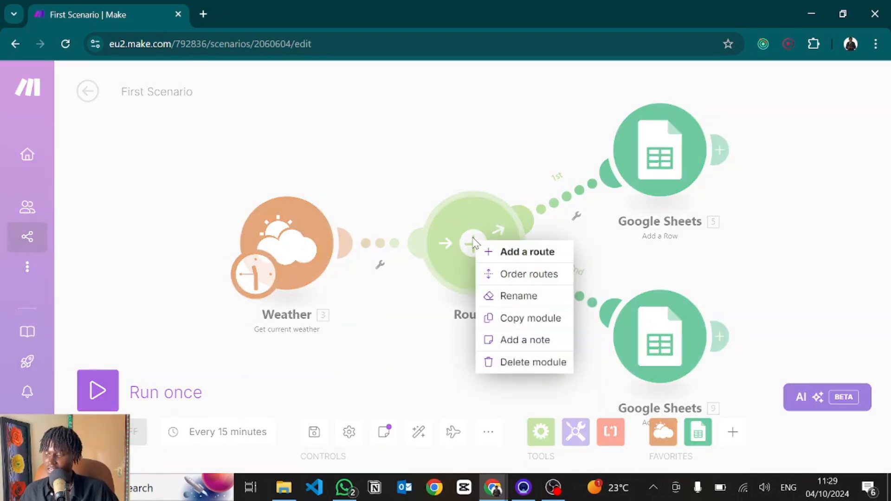
{"action": "left_click", "coordinate": [511, 278]}
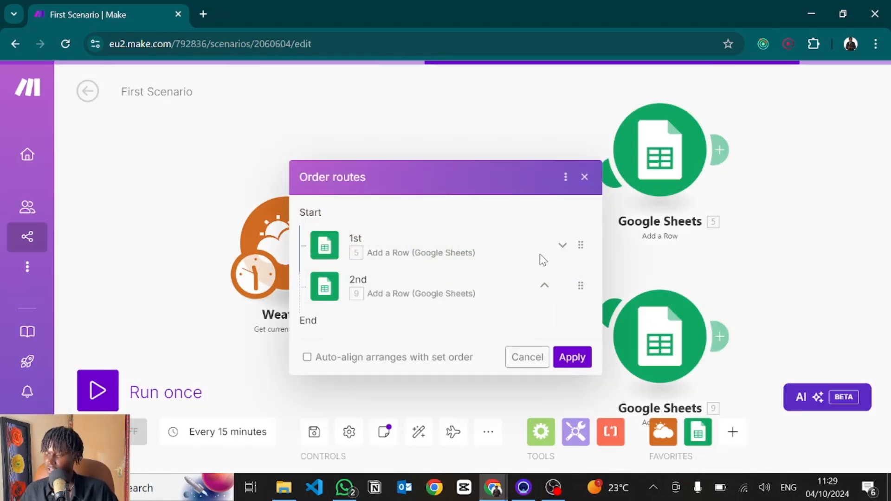
{"action": "left_click", "coordinate": [562, 249]}
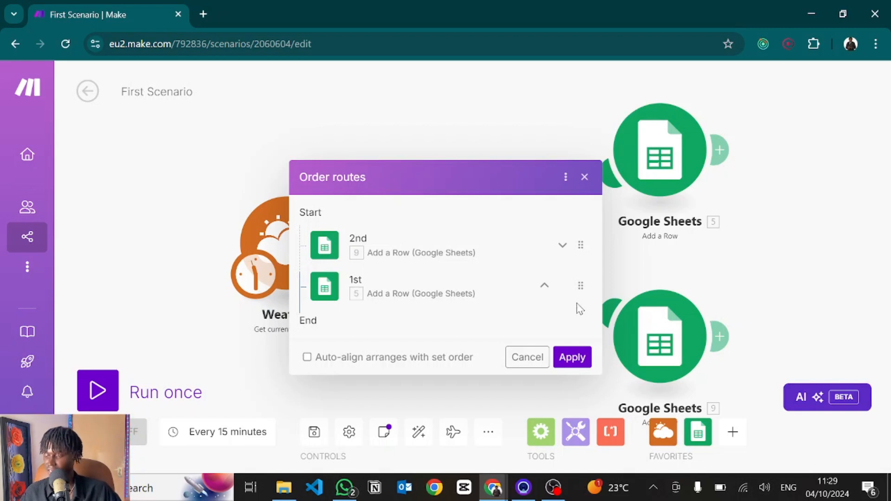
{"action": "left_click", "coordinate": [570, 361]}
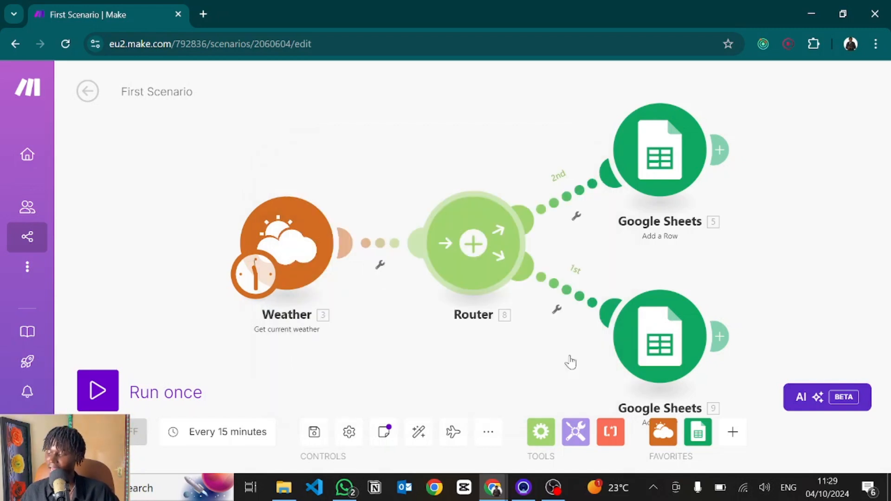
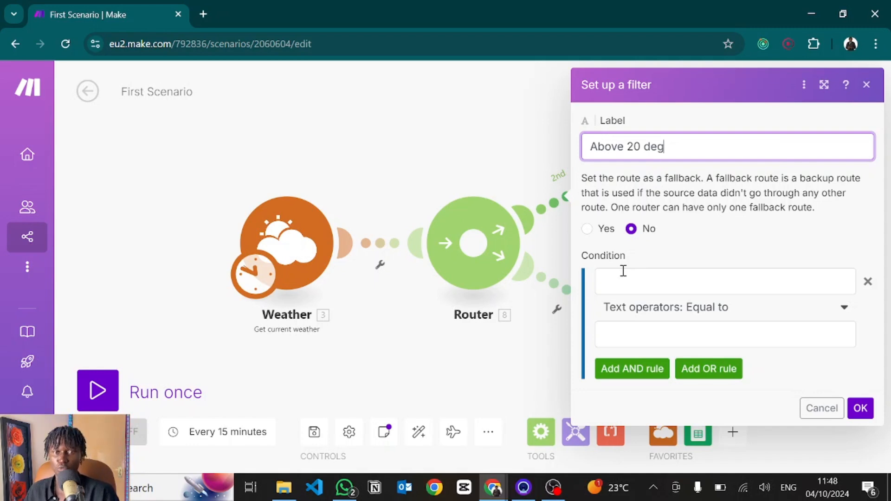
- Examine the operators available for the condition of the "Above 20 deg" filter, from the basic and text operators through the array operators
{"action": "left_click", "coordinate": [712, 288]}
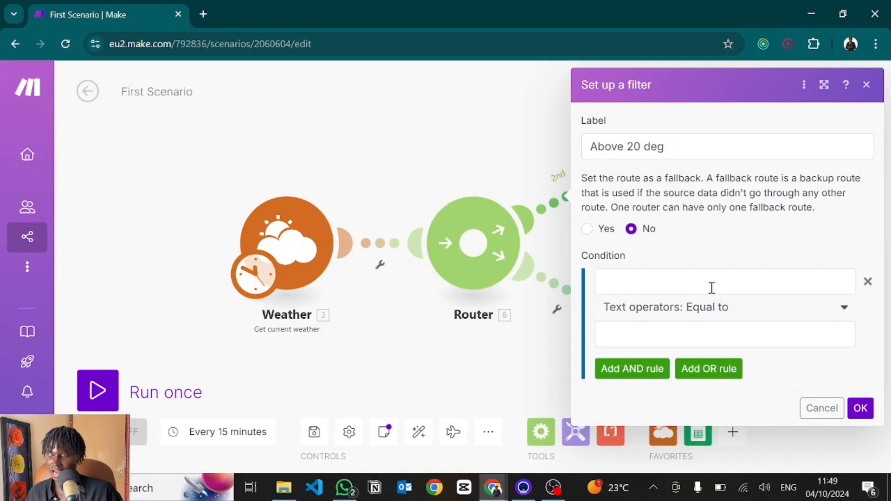
{"action": "left_click", "coordinate": [666, 312]}
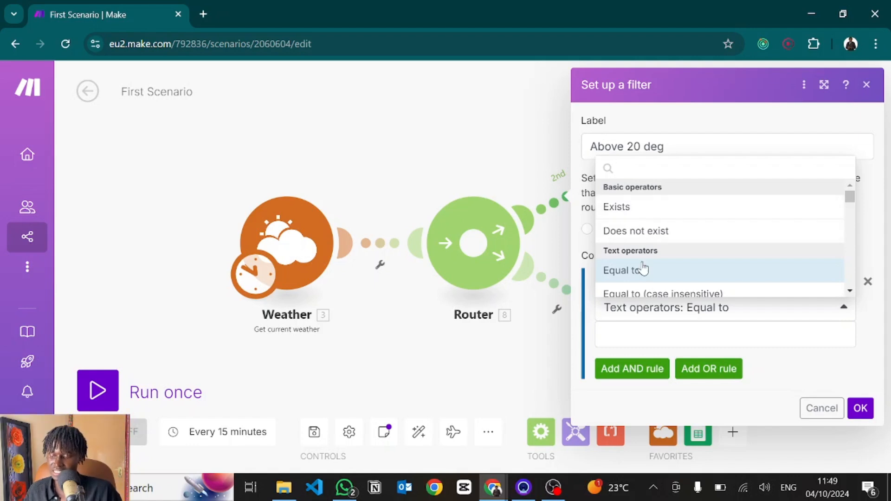
{"action": "scroll", "coordinate": [642, 269], "scroll_direction": "down", "scroll_amount": 3}
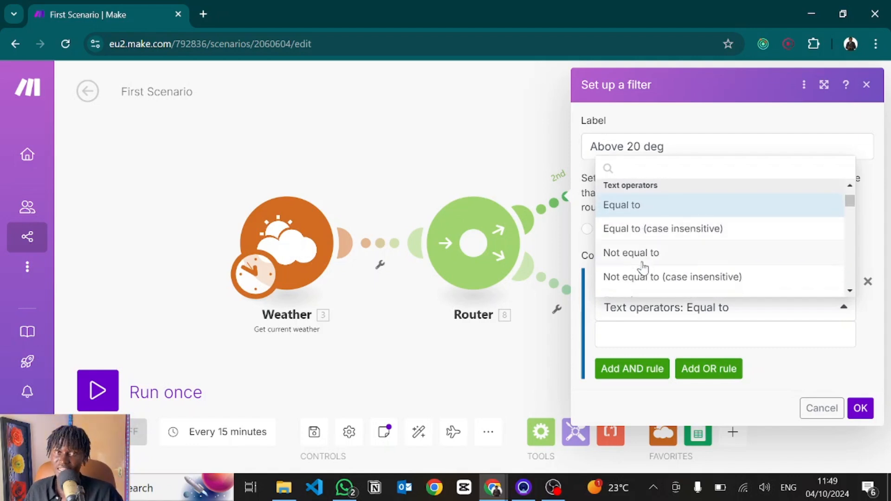
{"action": "scroll", "coordinate": [643, 268], "scroll_direction": "down", "scroll_amount": 1}
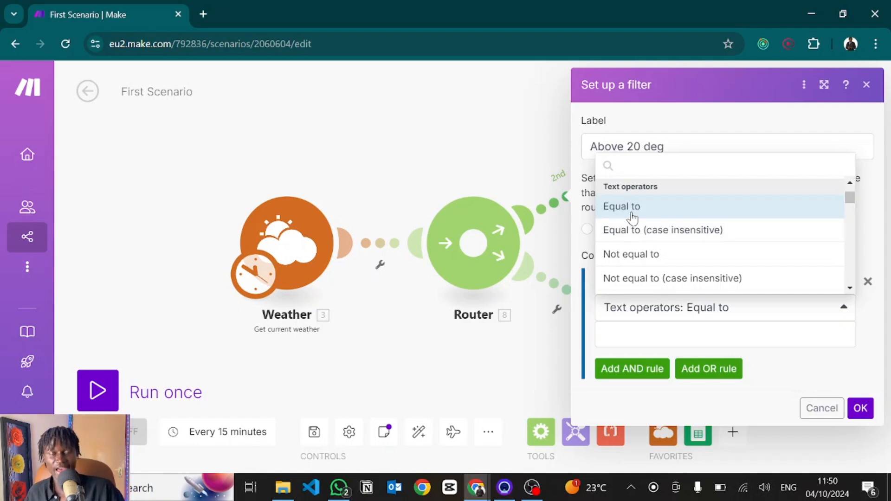
{"action": "scroll", "coordinate": [632, 218], "scroll_direction": "down", "scroll_amount": 3}
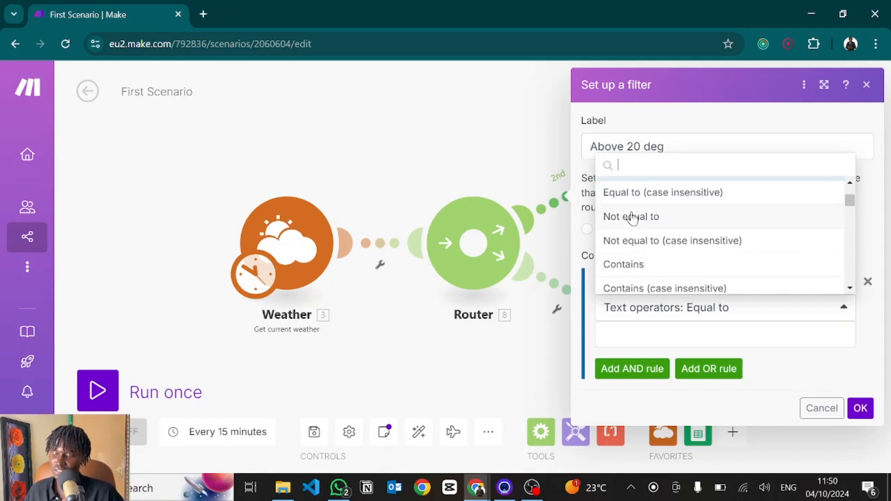
{"action": "scroll", "coordinate": [632, 218], "scroll_direction": "down", "scroll_amount": 1}
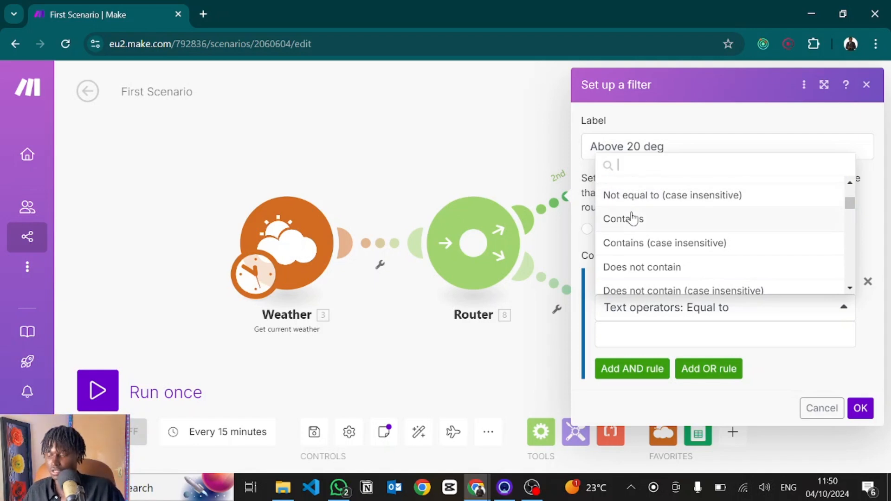
{"action": "scroll", "coordinate": [632, 218], "scroll_direction": "down", "scroll_amount": 10}
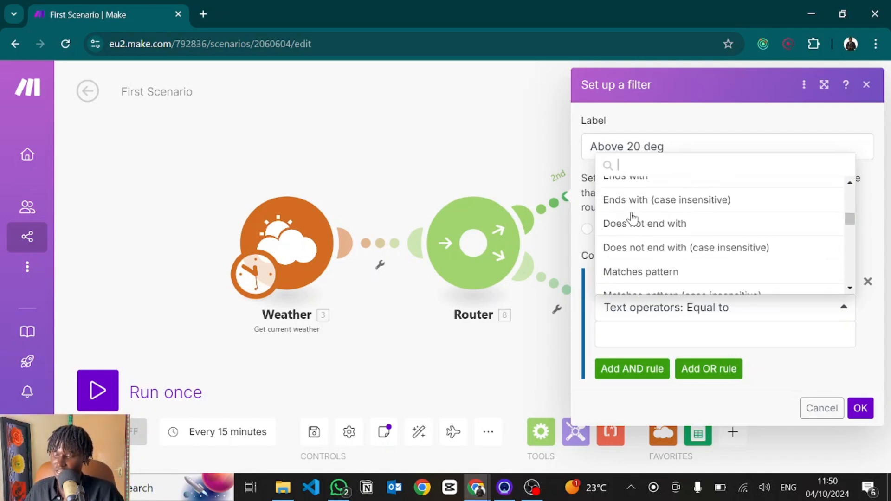
{"action": "scroll", "coordinate": [632, 218], "scroll_direction": "down", "scroll_amount": 8}
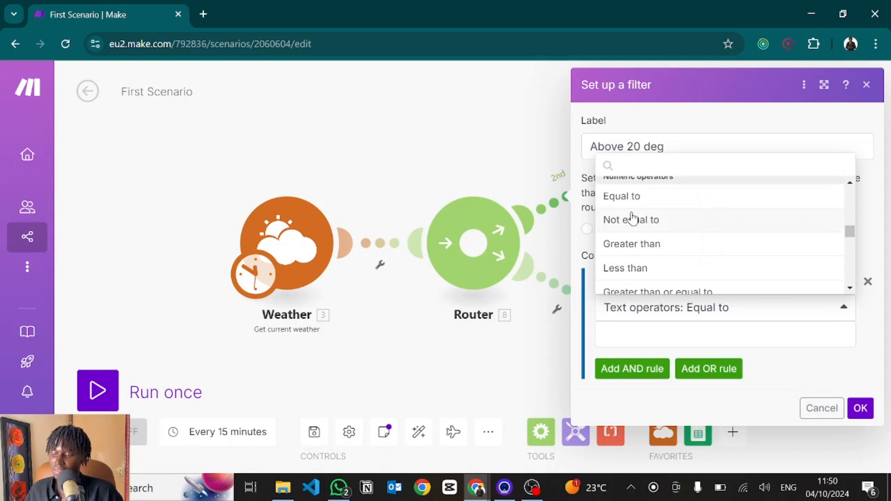
{"action": "scroll", "coordinate": [632, 218], "scroll_direction": "up", "scroll_amount": 1}
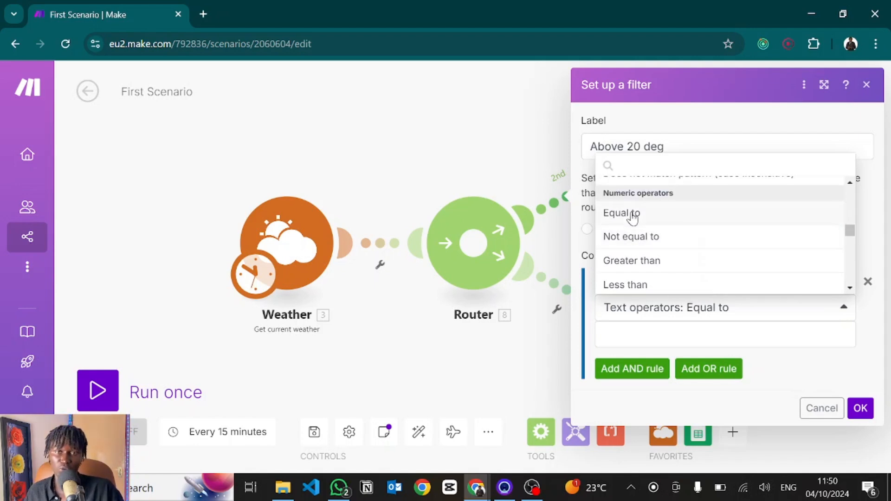
{"action": "scroll", "coordinate": [632, 218], "scroll_direction": "down", "scroll_amount": 4}
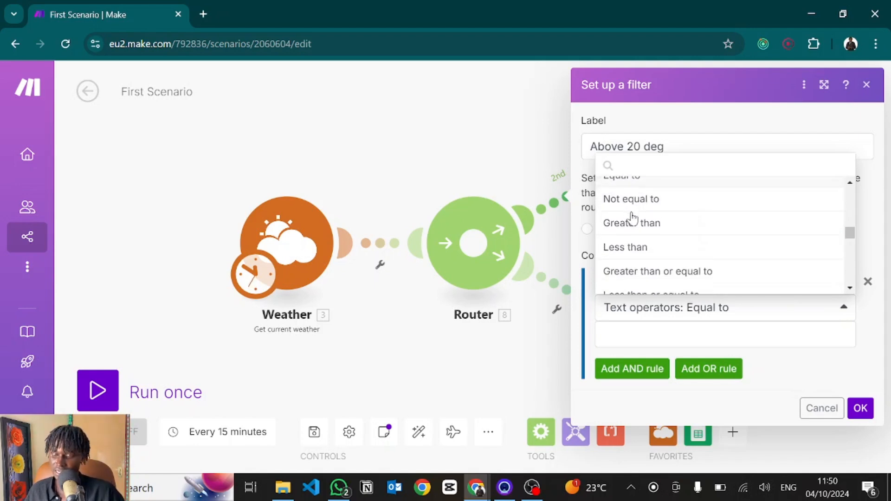
{"action": "scroll", "coordinate": [632, 218], "scroll_direction": "down", "scroll_amount": 2}
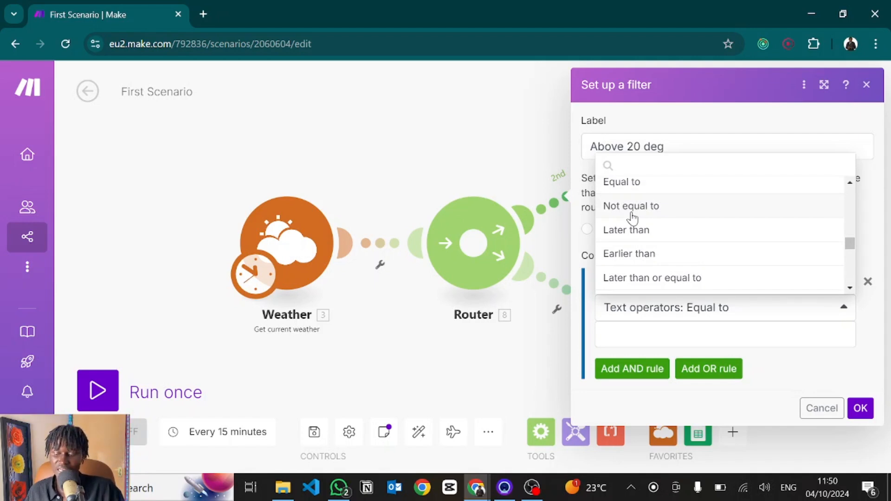
{"action": "scroll", "coordinate": [632, 218], "scroll_direction": "down", "scroll_amount": 4}
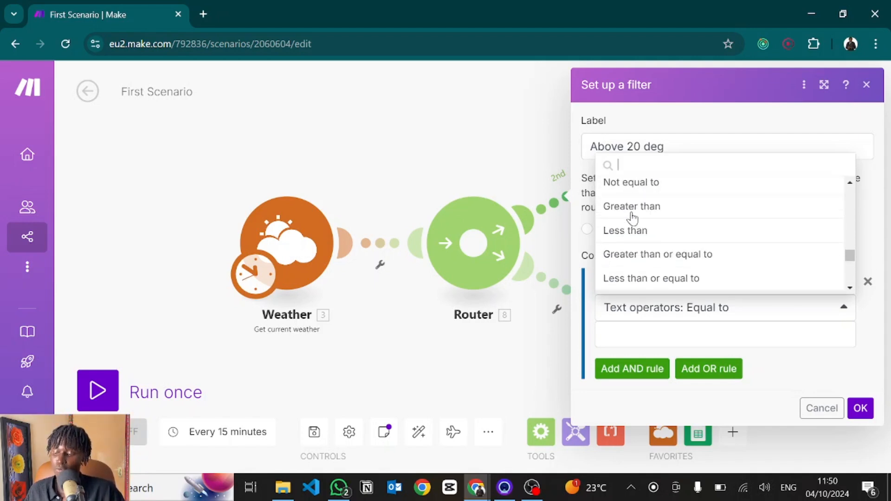
{"action": "scroll", "coordinate": [632, 218], "scroll_direction": "down", "scroll_amount": 6}
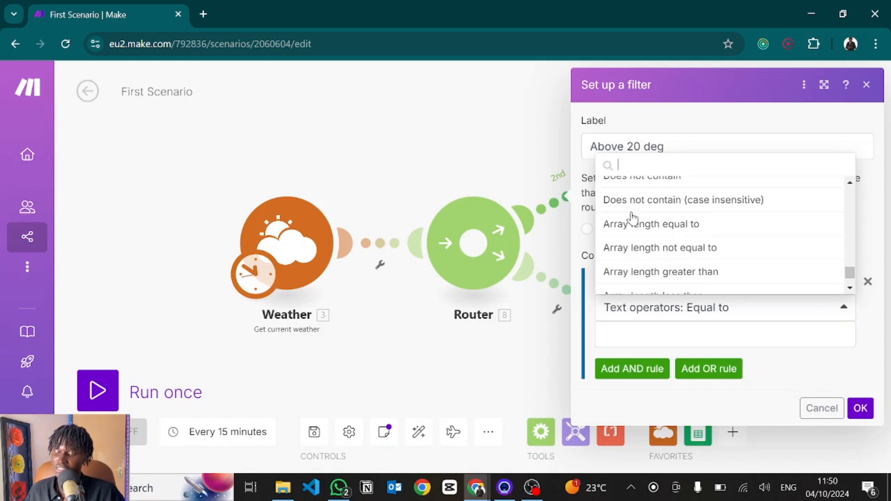
{"action": "scroll", "coordinate": [632, 218], "scroll_direction": "down", "scroll_amount": 2}
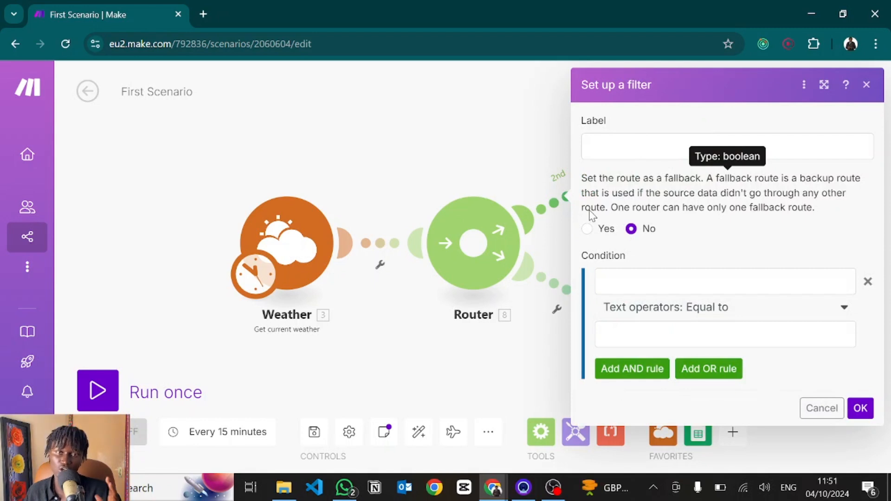
- Map the Weather module's Temperature value as the first operand of the filter condition on the router's second route
{"action": "left_click", "coordinate": [629, 286]}
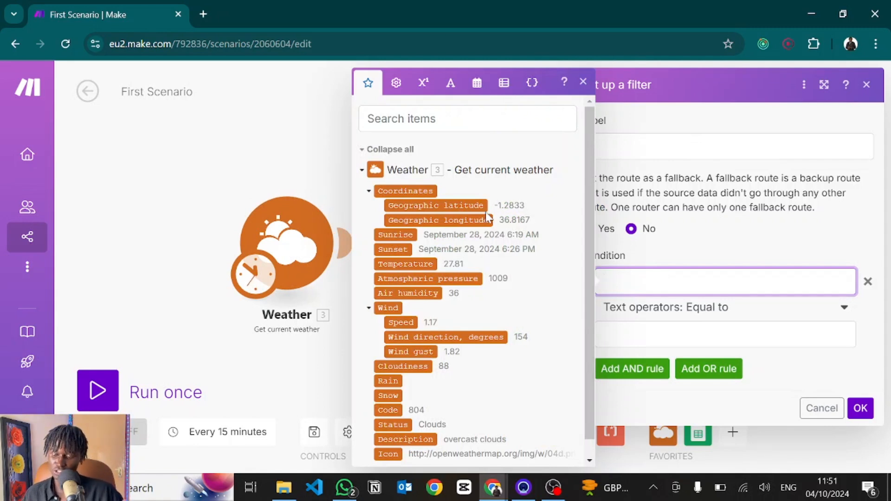
{"action": "left_click_drag", "start_coordinate": [388, 264], "coordinate": [645, 282]}
{"action": "left_click", "coordinate": [647, 310]}
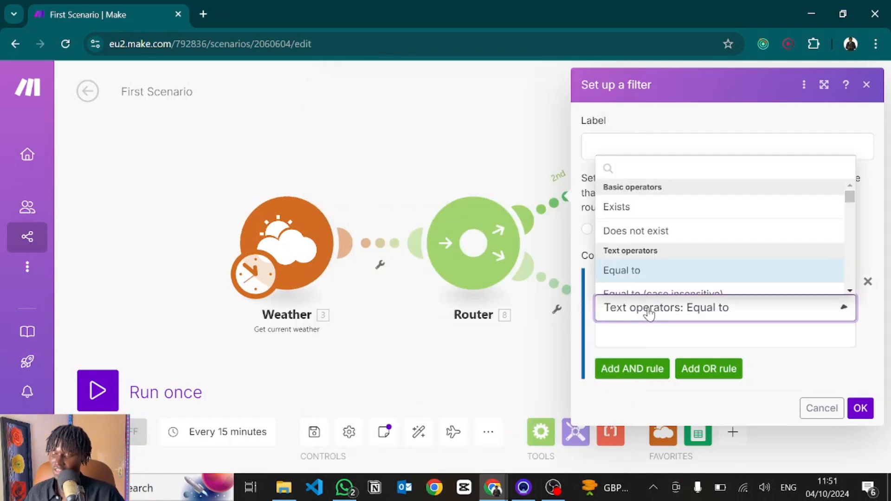
{"action": "left_click", "coordinate": [872, 315]}
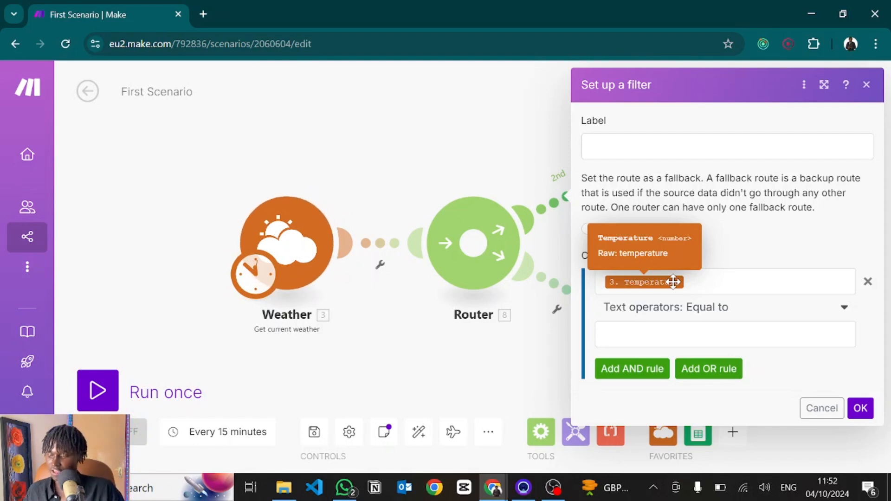
- Set the filter condition to the numeric operator Greater than with the value 20 and save the filter
{"action": "left_click", "coordinate": [679, 316]}
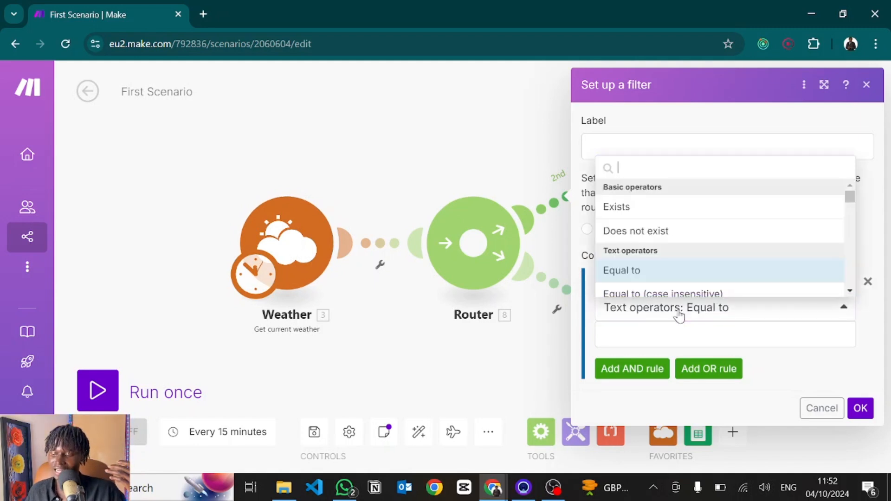
{"action": "scroll", "coordinate": [668, 289], "scroll_direction": "down", "scroll_amount": 2}
{"action": "scroll", "coordinate": [668, 289], "scroll_direction": "down", "scroll_amount": 8}
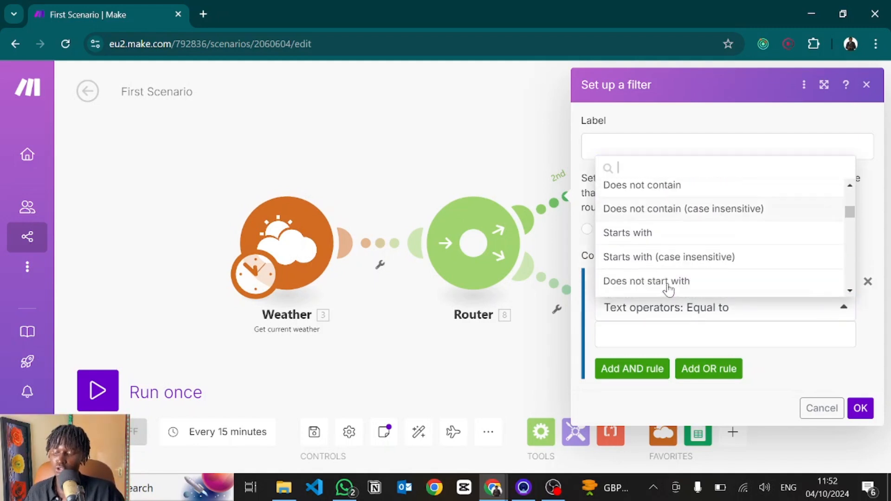
{"action": "scroll", "coordinate": [668, 288], "scroll_direction": "up", "scroll_amount": 10}
{"action": "scroll", "coordinate": [669, 289], "scroll_direction": "down", "scroll_amount": 1}
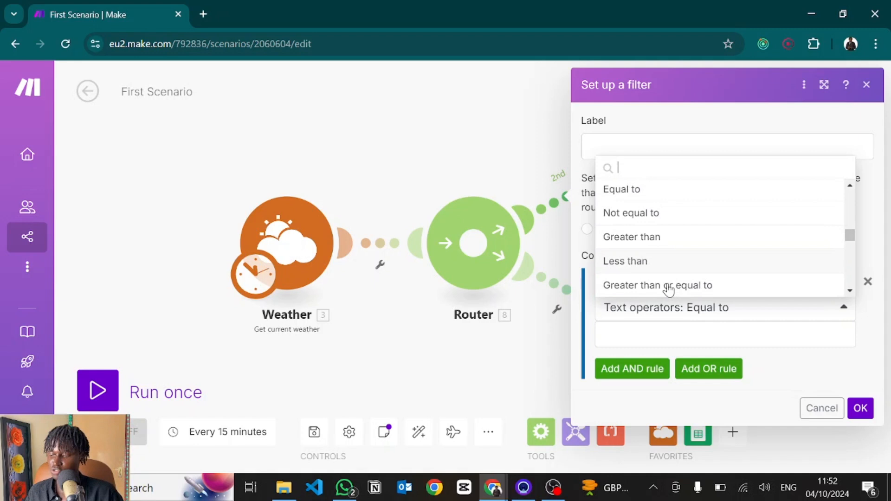
{"action": "left_click", "coordinate": [648, 228]}
{"action": "left_click", "coordinate": [685, 332]}
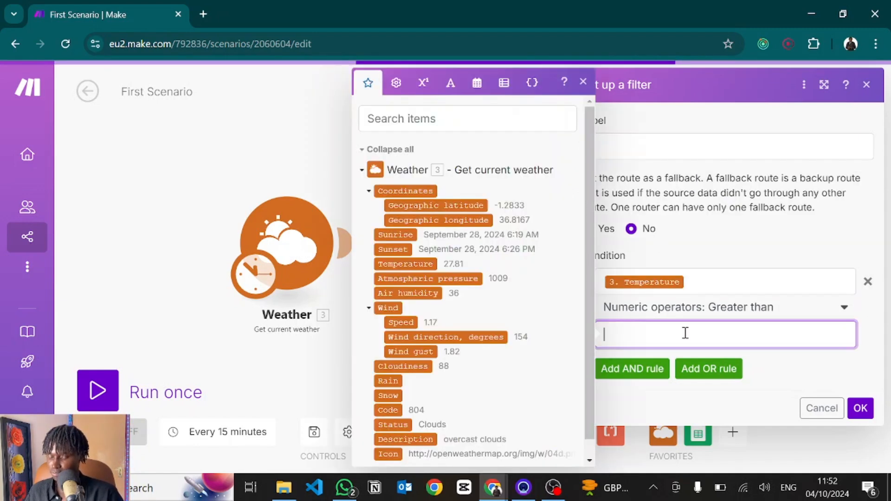
{"action": "type", "text": "20"}
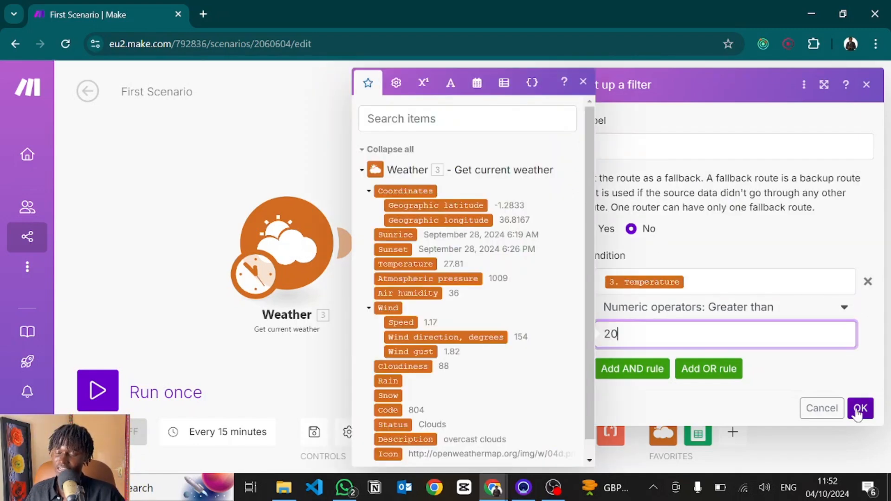
{"action": "left_click", "coordinate": [860, 408]}
{"action": "left_click", "coordinate": [860, 408]}
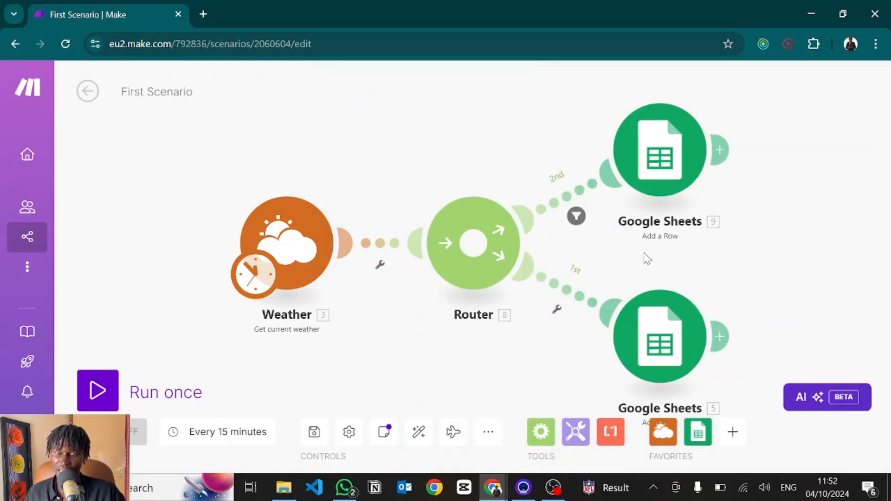
- Add a filter labelled "below or equal 20" to the router's first route, with the Weather module's Temperature as first operand
{"action": "right_click", "coordinate": [568, 291]}
{"action": "left_click", "coordinate": [586, 305]}
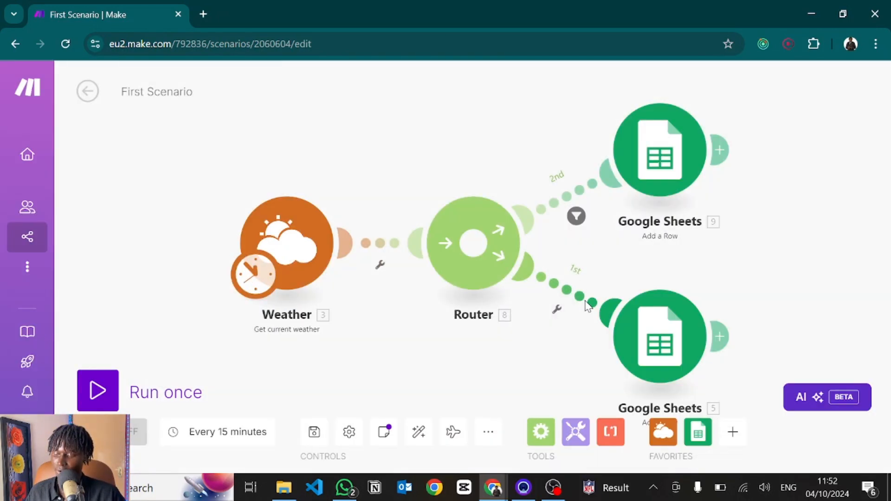
{"action": "left_click", "coordinate": [615, 190]}
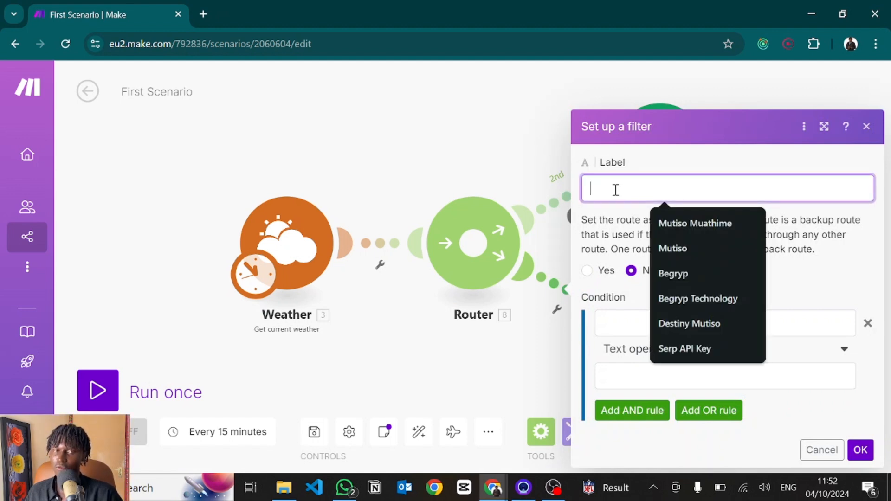
{"action": "type", "text": "below or equal 20"}
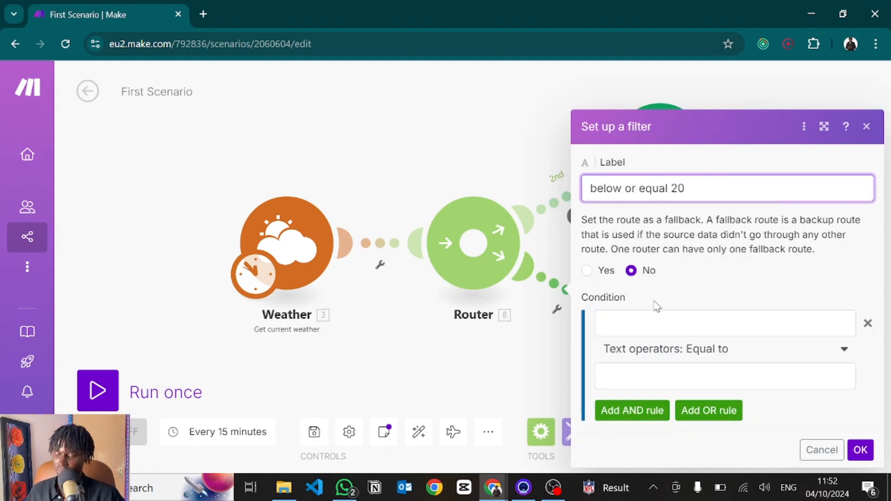
{"action": "left_click", "coordinate": [627, 320]}
{"action": "left_click", "coordinate": [422, 261]}
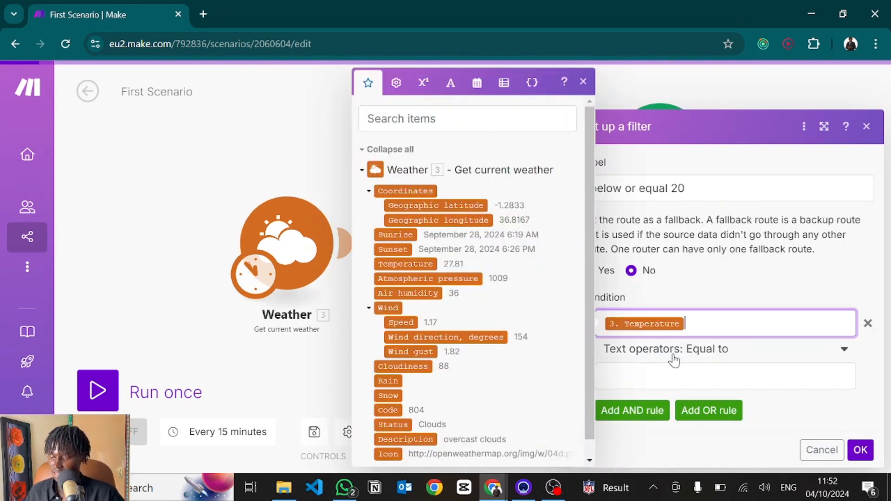
- Set the "below or equal 20" filter's condition to the numeric operator Less than or equal to with the value 20 and save it
{"action": "left_click", "coordinate": [673, 360]}
{"action": "scroll", "coordinate": [662, 293], "scroll_direction": "down", "scroll_amount": 10}
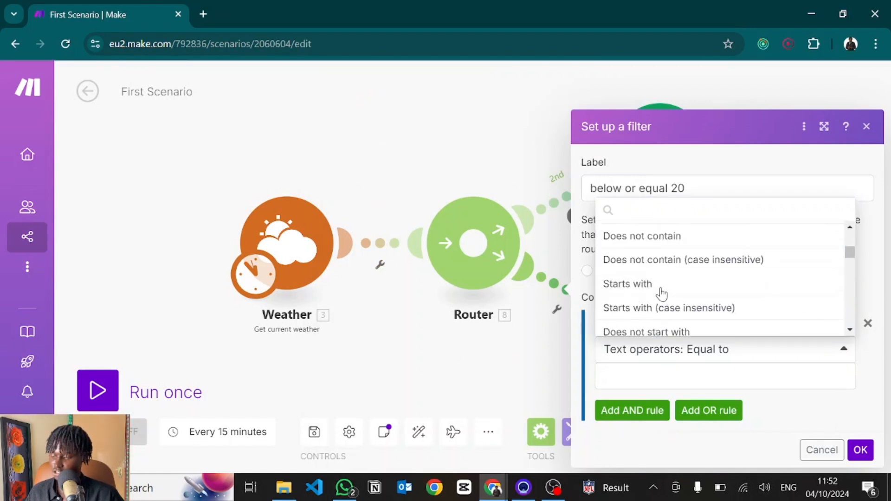
{"action": "scroll", "coordinate": [663, 292], "scroll_direction": "down", "scroll_amount": 3}
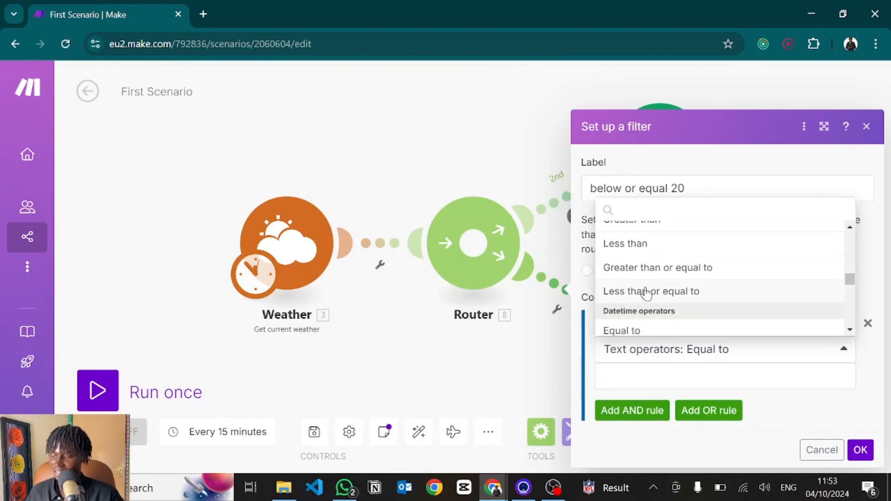
{"action": "left_click", "coordinate": [648, 290]}
{"action": "left_click", "coordinate": [638, 377]}
{"action": "type", "text": "20"}
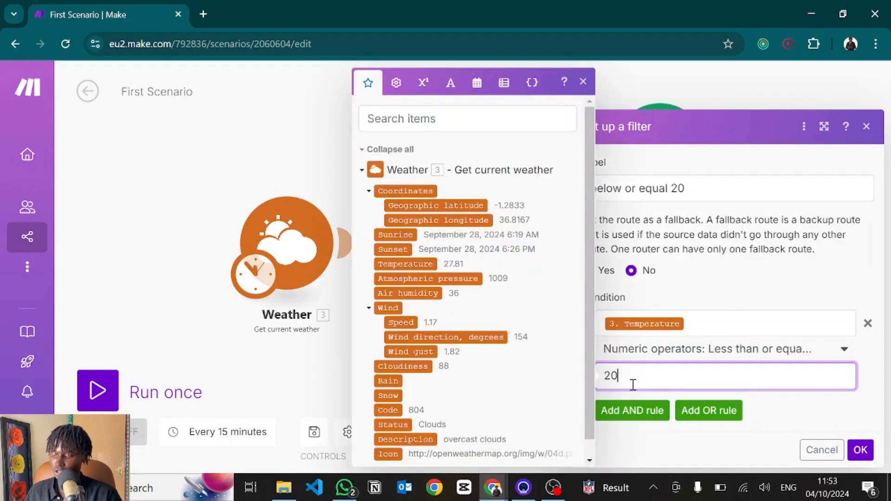
{"action": "left_click", "coordinate": [860, 450]}
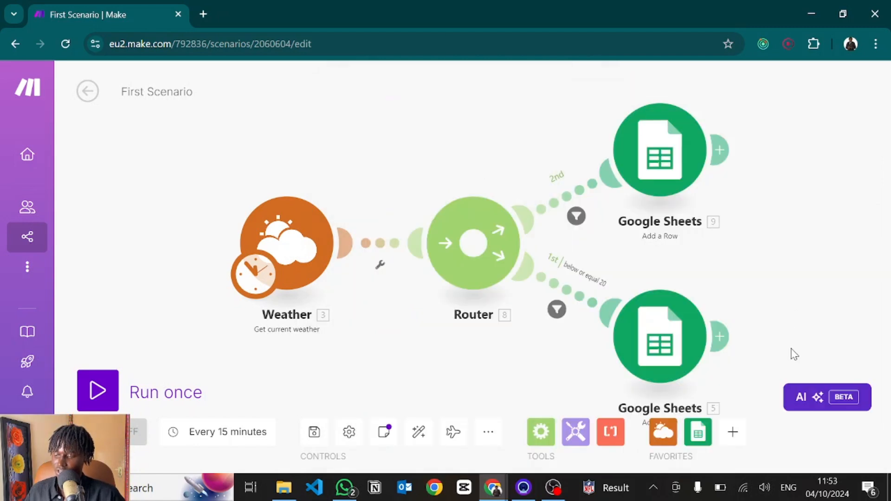
- Auto-align the scenario and label the filter on the router's second route "greater than 20"
{"action": "left_click", "coordinate": [419, 434]}
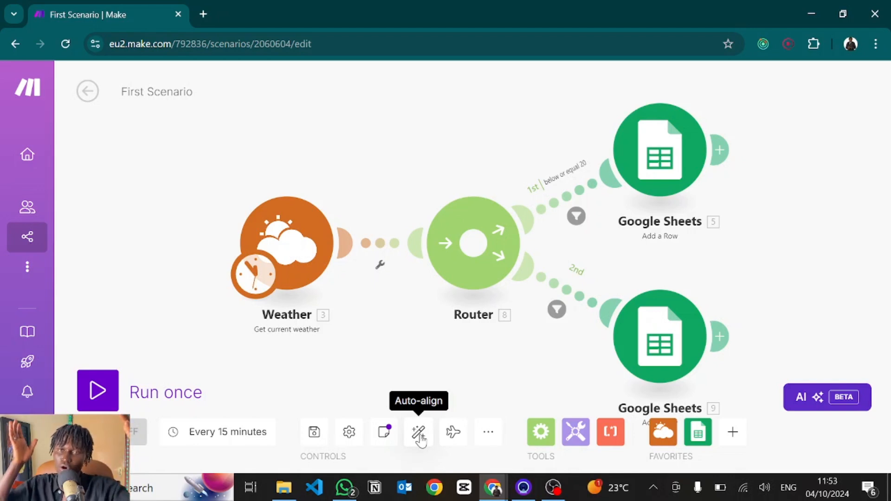
{"action": "left_click", "coordinate": [557, 309]}
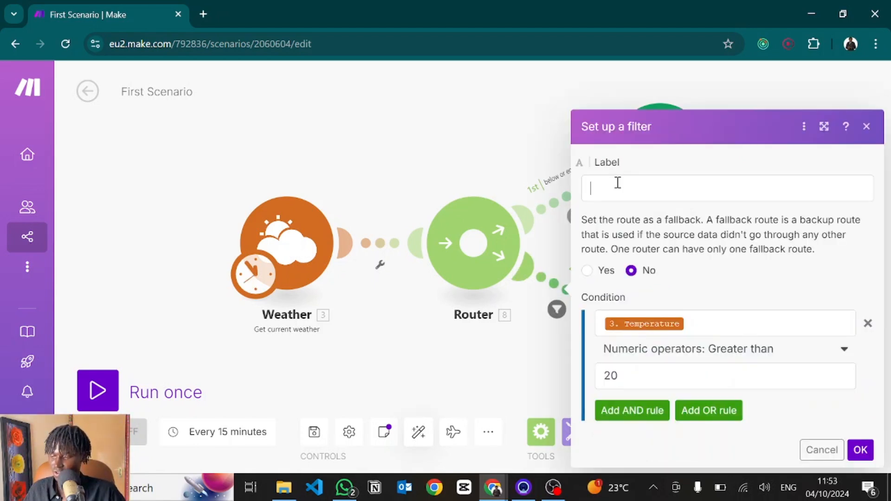
{"action": "left_click", "coordinate": [617, 182]}
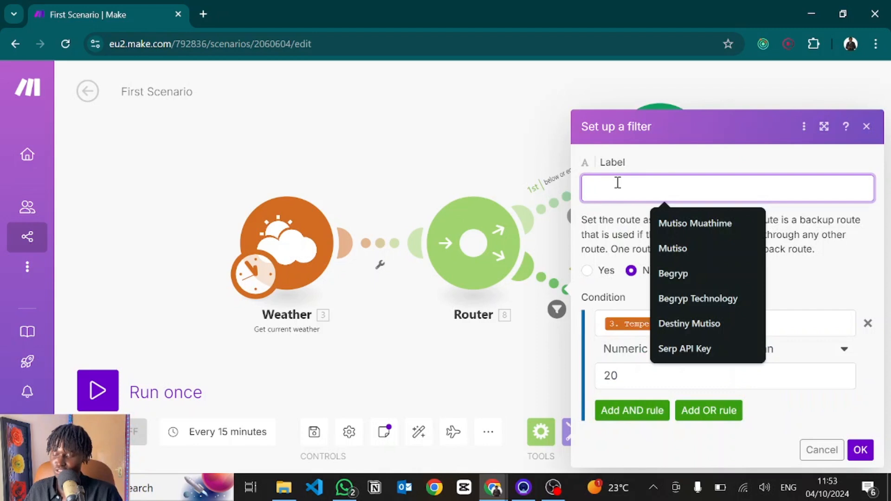
{"action": "type", "text": "greater than 20"}
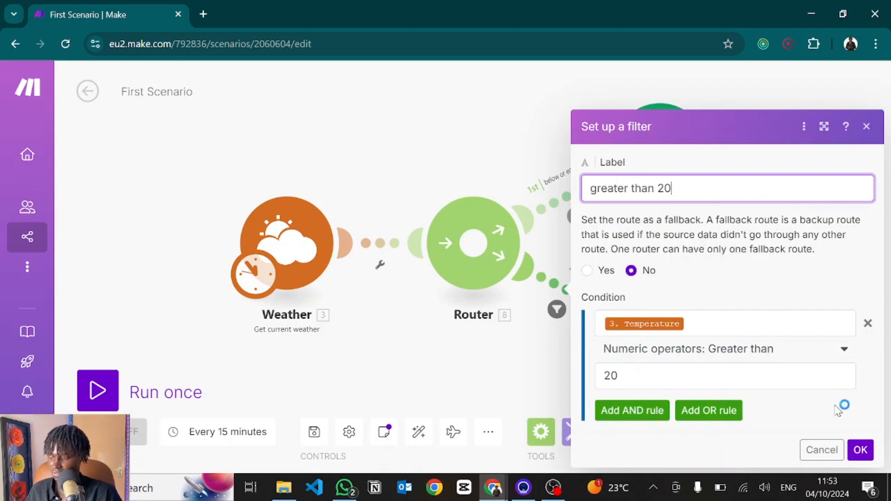
{"action": "left_click", "coordinate": [858, 450]}
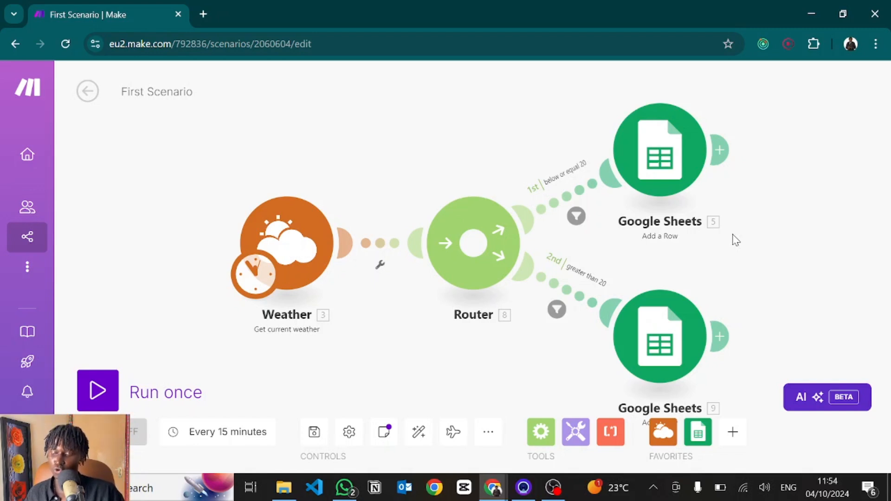
- Set the first route's Google Sheets module to write to the "below or equal 20" sheet and save the module
{"action": "left_click", "coordinate": [674, 148]}
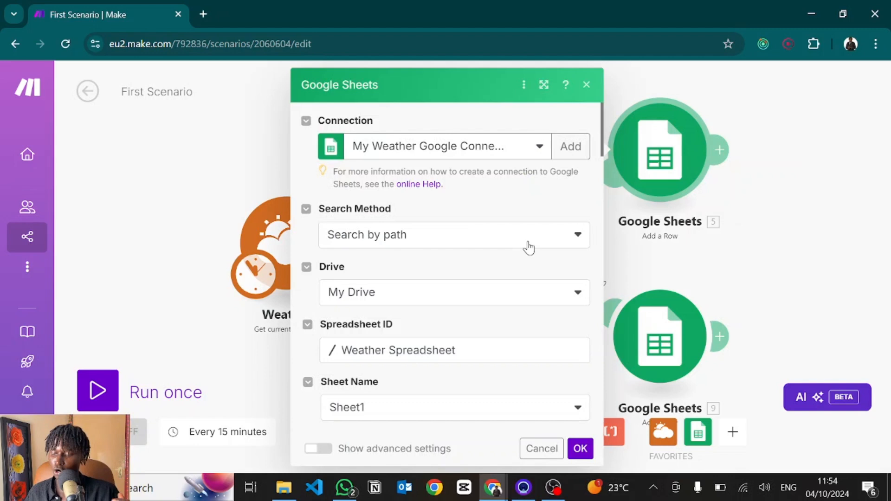
{"action": "scroll", "coordinate": [471, 288], "scroll_direction": "down", "scroll_amount": 4}
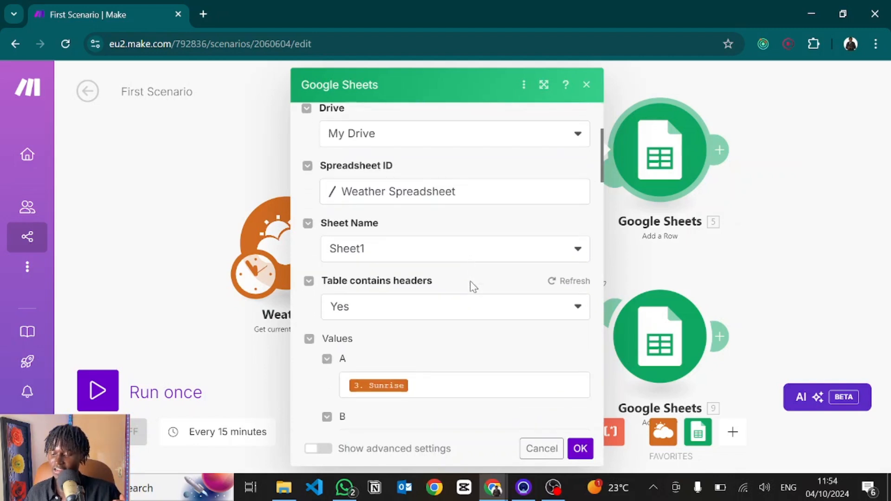
{"action": "left_click", "coordinate": [357, 251]}
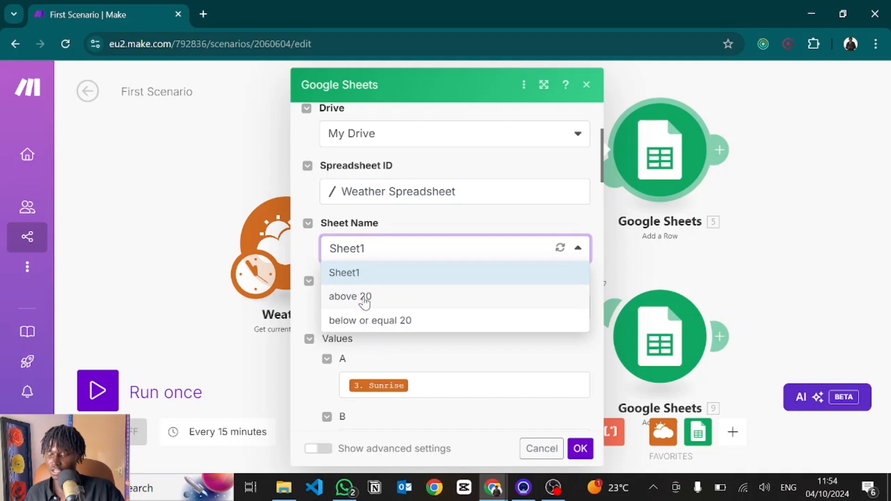
{"action": "left_click", "coordinate": [373, 322]}
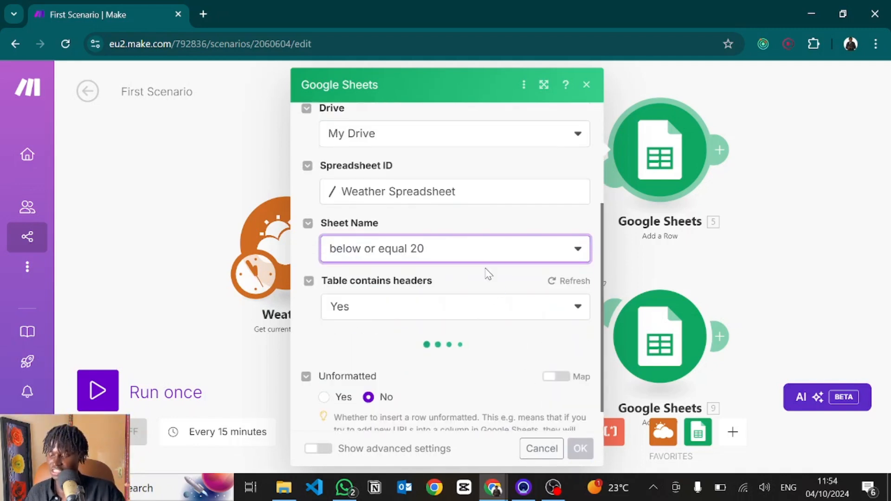
{"action": "scroll", "coordinate": [486, 268], "scroll_direction": "down", "scroll_amount": 5}
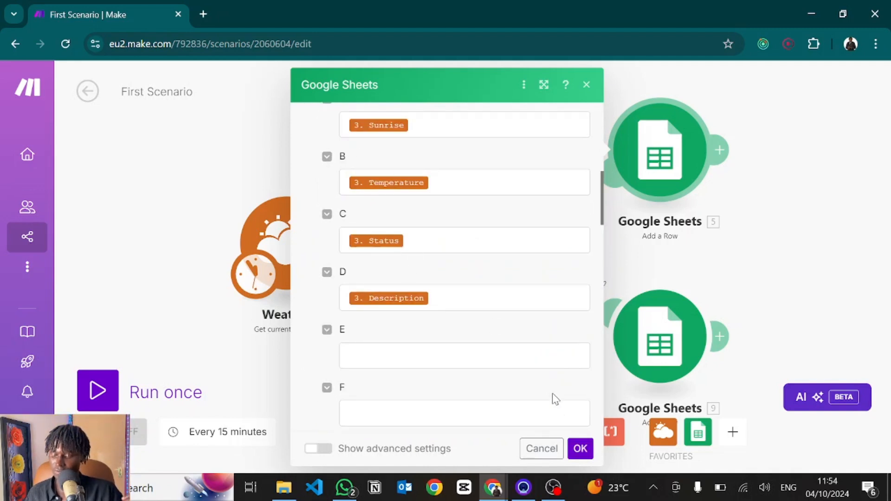
{"action": "left_click", "coordinate": [580, 448]}
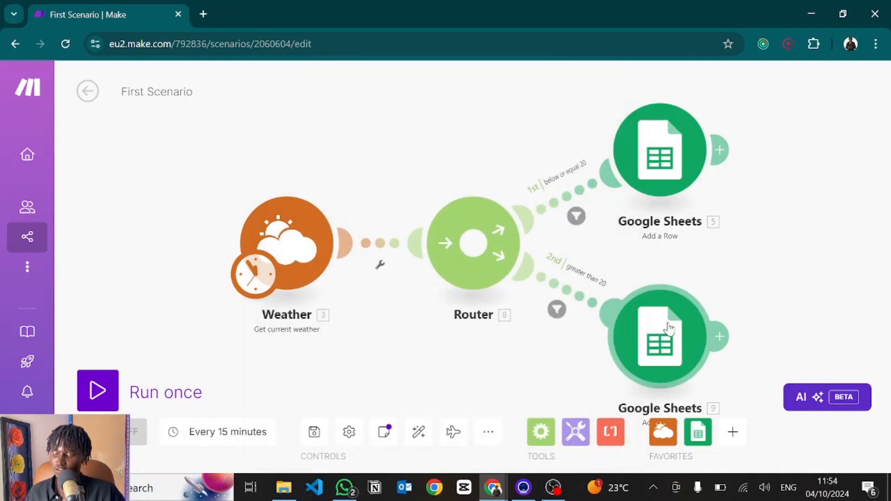
- Set the second route's Google Sheets module to write to the "above 20" sheet and save the module
{"action": "left_click", "coordinate": [668, 337]}
{"action": "scroll", "coordinate": [423, 339], "scroll_direction": "down", "scroll_amount": 2}
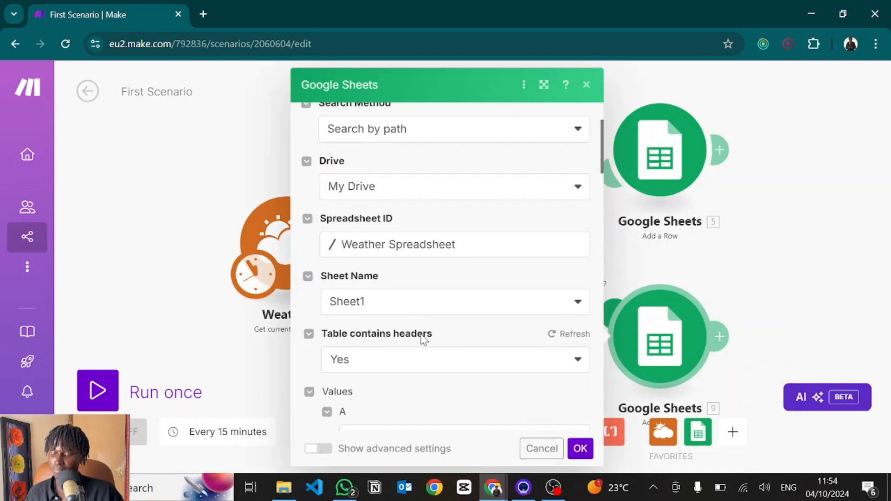
{"action": "left_click", "coordinate": [355, 300]}
{"action": "left_click", "coordinate": [349, 257]}
{"action": "scroll", "coordinate": [498, 344], "scroll_direction": "down", "scroll_amount": 8}
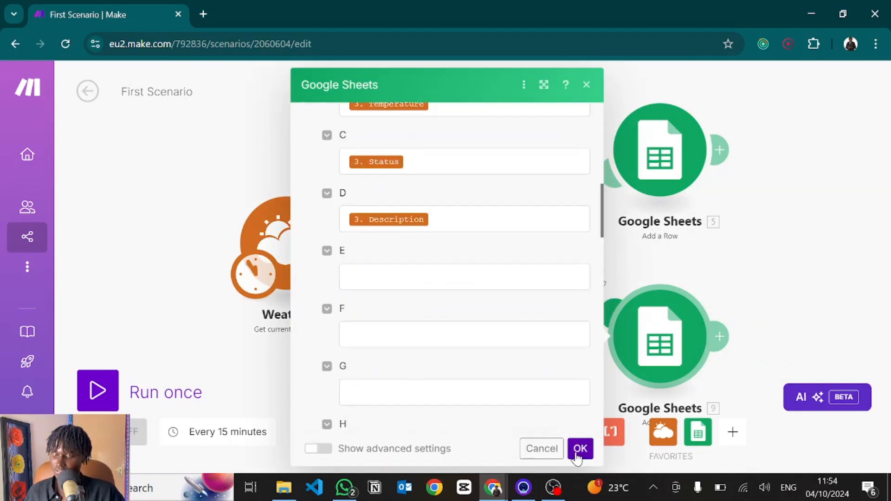
{"action": "left_click", "coordinate": [580, 449]}
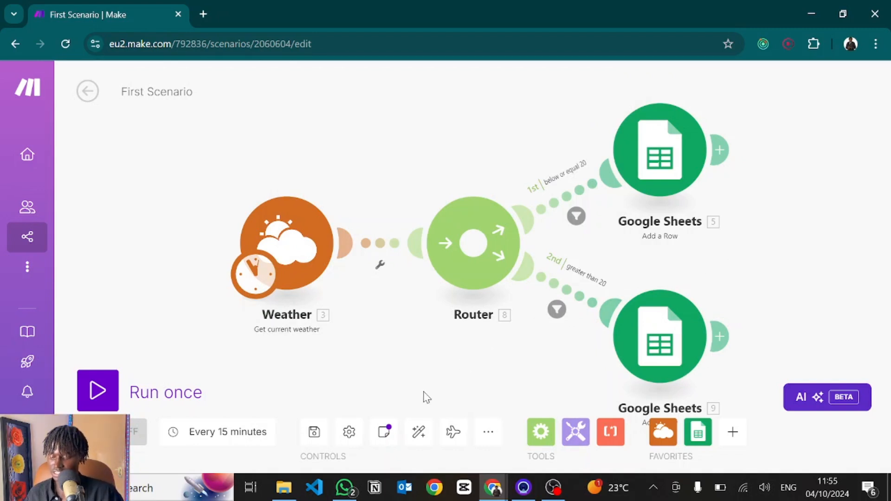
- Preview how data flows through the scenario's modules and routes
{"action": "left_click", "coordinate": [453, 436]}
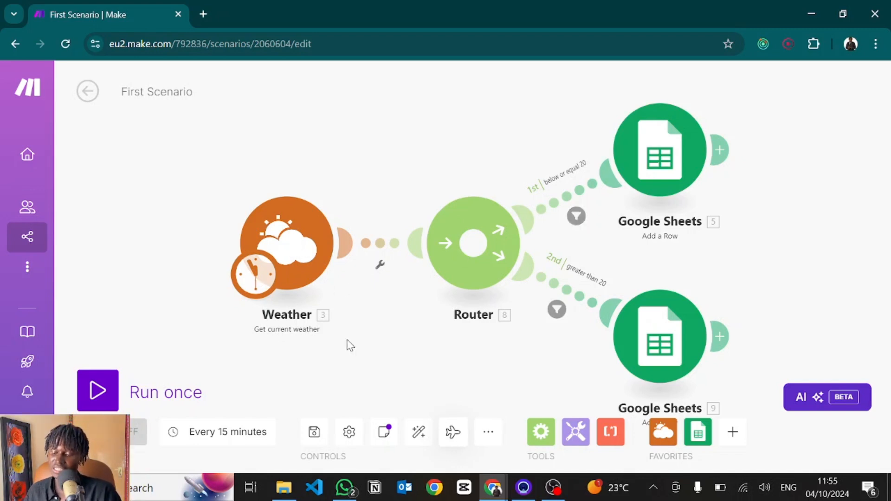
- Check the "above 20" sheet of the Weather Spreadsheet in Google Sheets, and run the Make scenario once
{"action": "key", "text": "alt+Tab"}
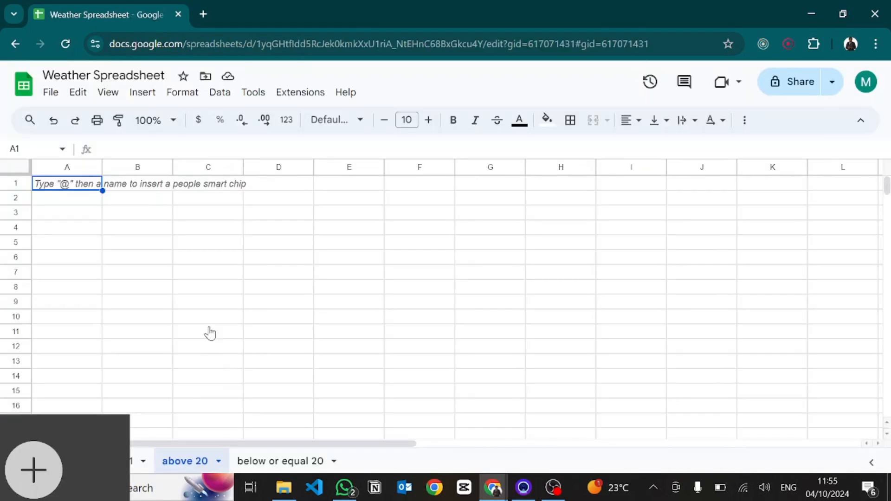
{"action": "key", "text": "alt+Tab"}
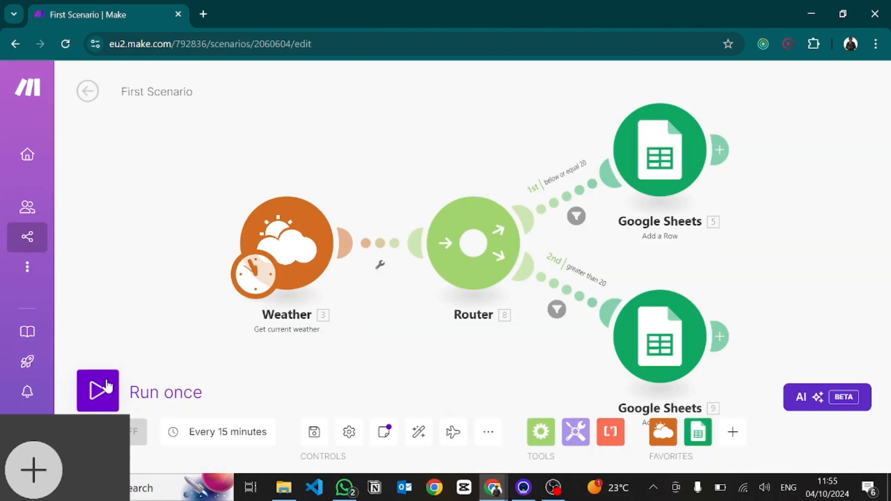
{"action": "left_click", "coordinate": [98, 406]}
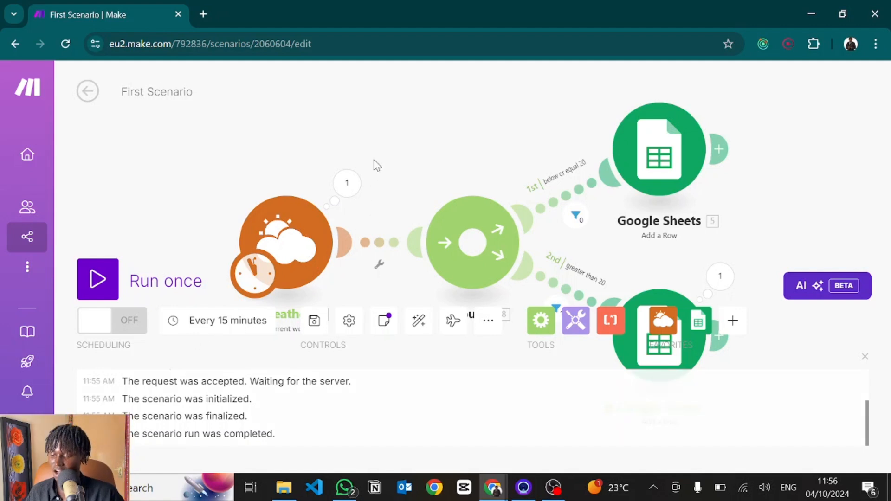
- Inspect the run's second-route filter result, the Weather module's output, and the "above 20" sheet of the Weather Spreadsheet
{"action": "left_click_drag", "start_coordinate": [377, 168], "coordinate": [326, 95]}
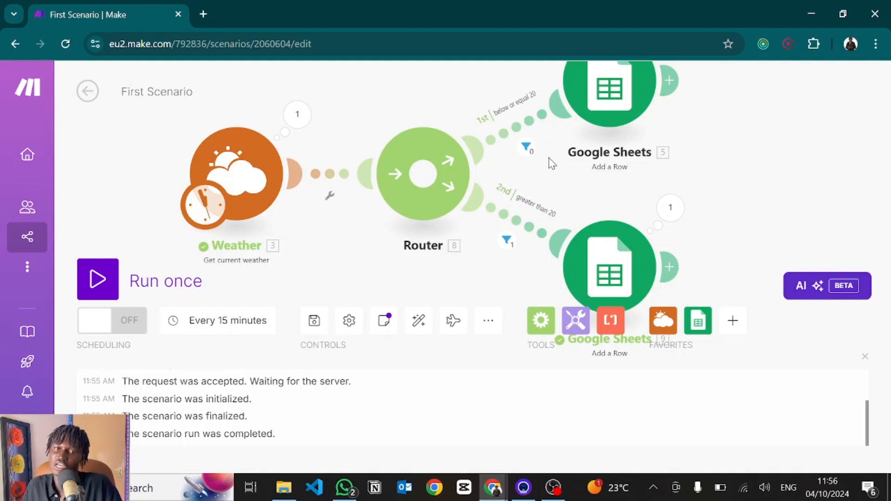
{"action": "left_click", "coordinate": [506, 240]}
{"action": "mouse_move", "coordinate": [621, 265]}
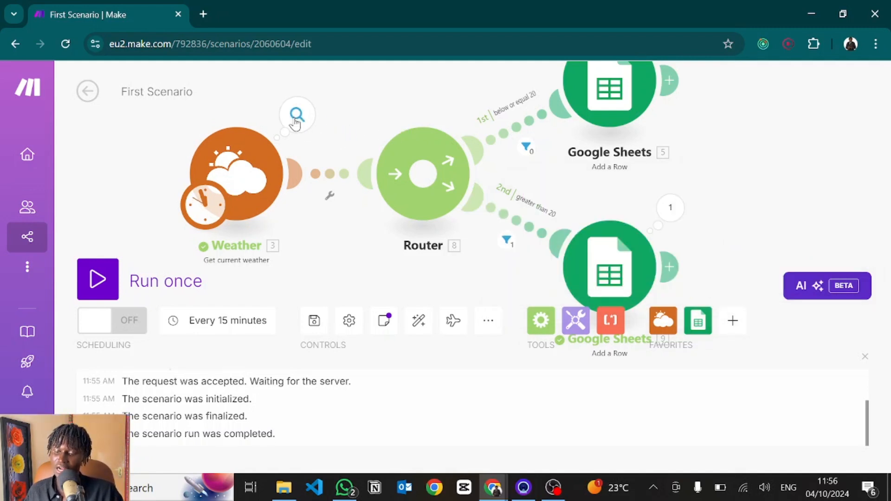
{"action": "left_click", "coordinate": [295, 124]}
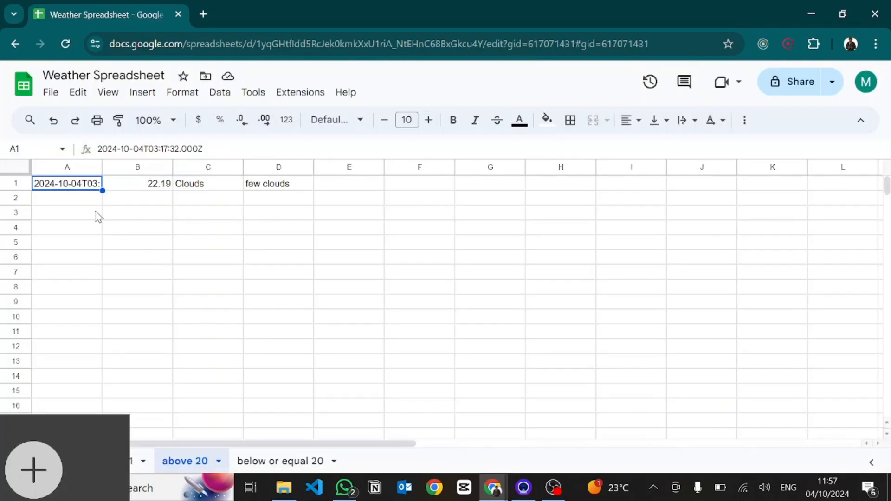
{"action": "left_click", "coordinate": [147, 188]}
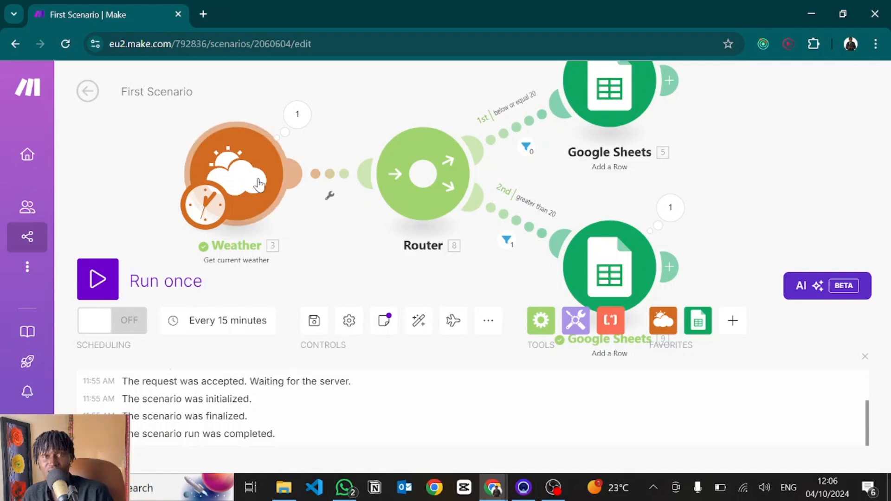
- Set the Weather module's city to Yakutsk and save the module
{"action": "left_click", "coordinate": [259, 185]}
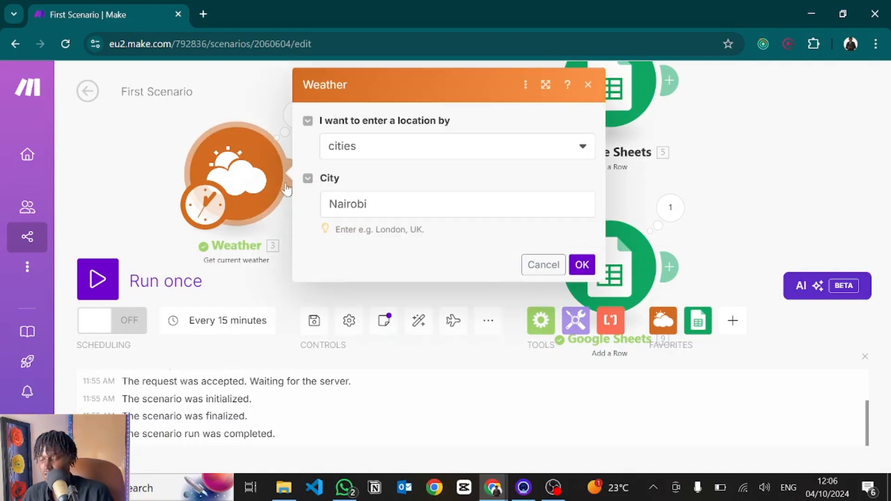
{"action": "double_click", "coordinate": [356, 211]}
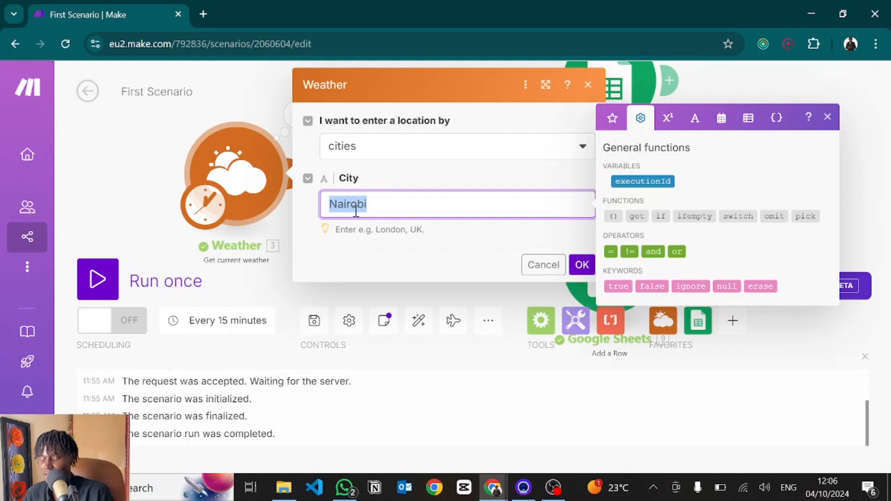
{"action": "type", "text": "Yakutsk"}
{"action": "left_click", "coordinate": [581, 265]}
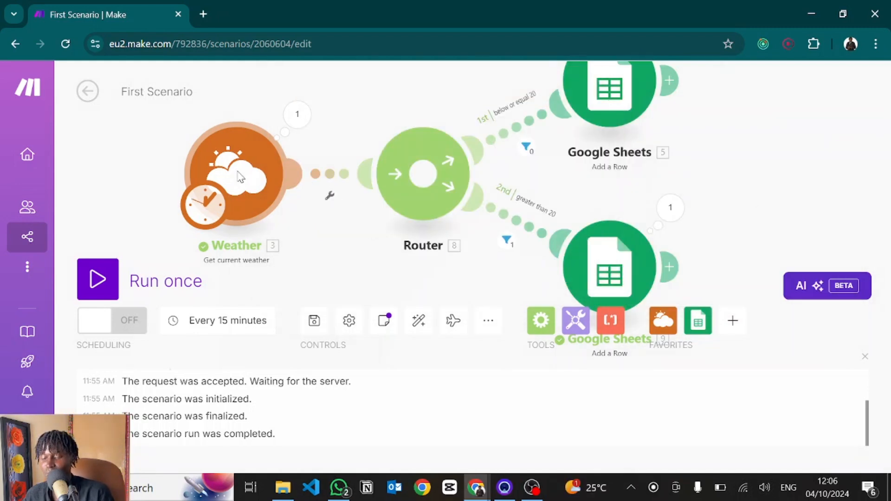
- Run only the Weather module and review its output bundle
{"action": "right_click", "coordinate": [239, 177]}
{"action": "left_click", "coordinate": [288, 213]}
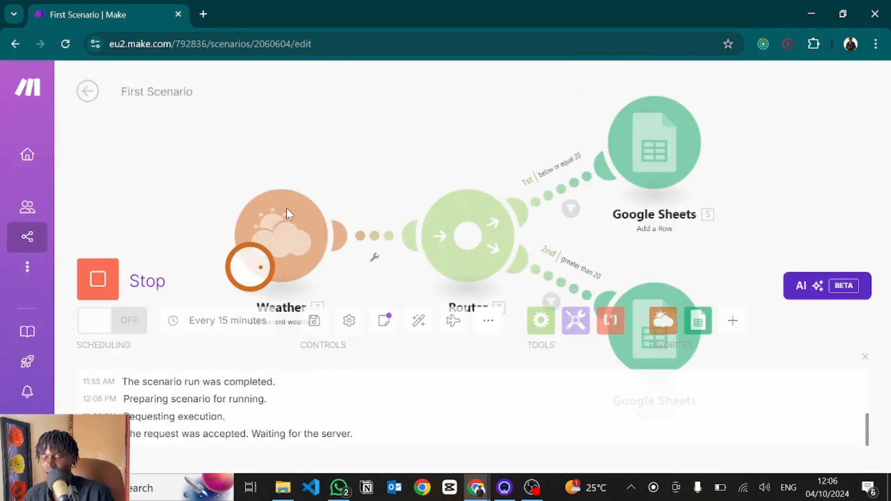
{"action": "scroll", "coordinate": [480, 337], "scroll_direction": "down", "scroll_amount": 1}
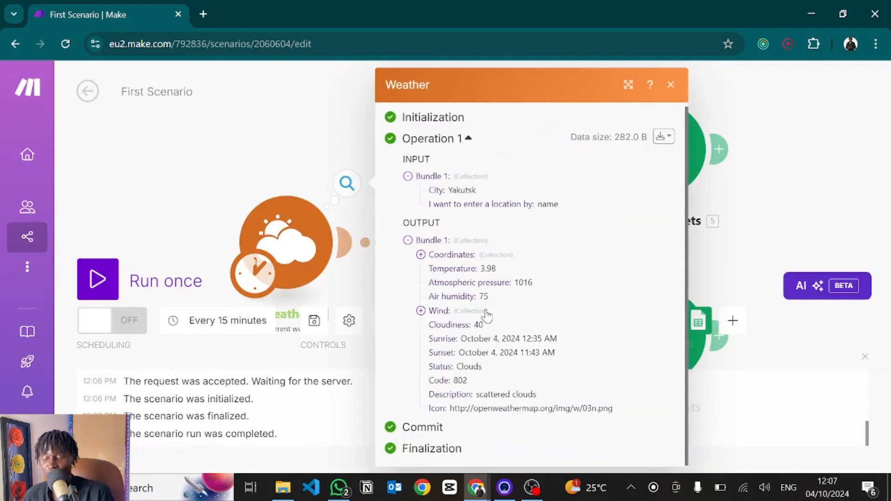
{"action": "left_click", "coordinate": [674, 86]}
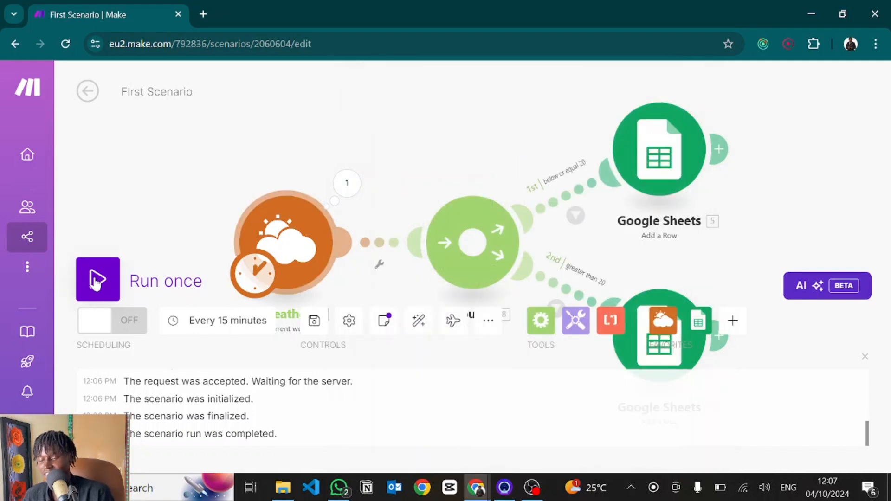
- Run the whole scenario once and inspect the filter result of the "below or equal 20" route
{"action": "left_click", "coordinate": [96, 280]}
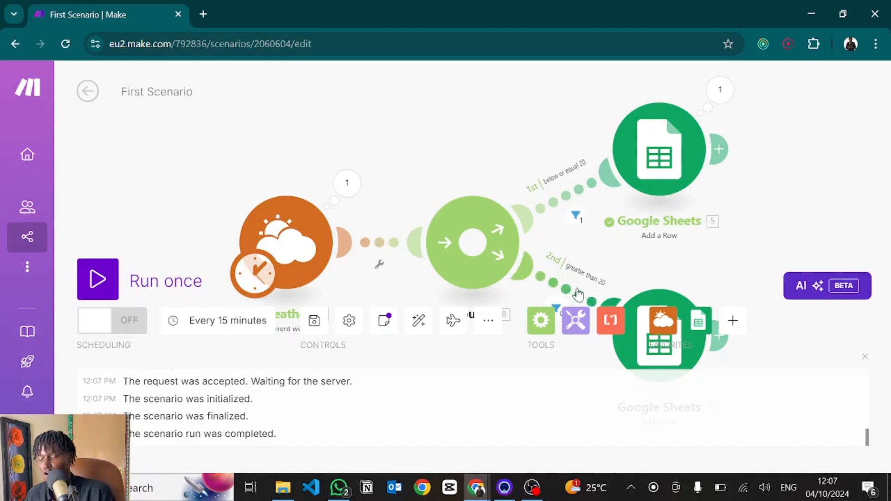
{"action": "left_click", "coordinate": [576, 215]}
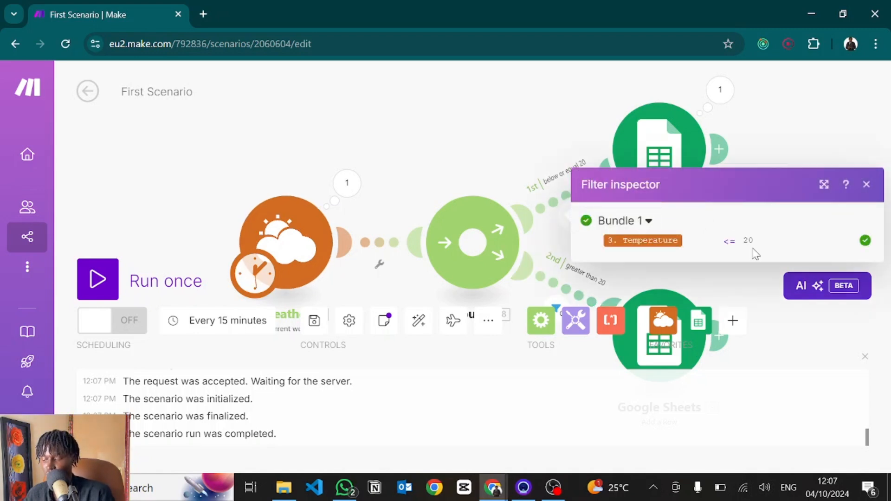
{"action": "left_click", "coordinate": [866, 184]}
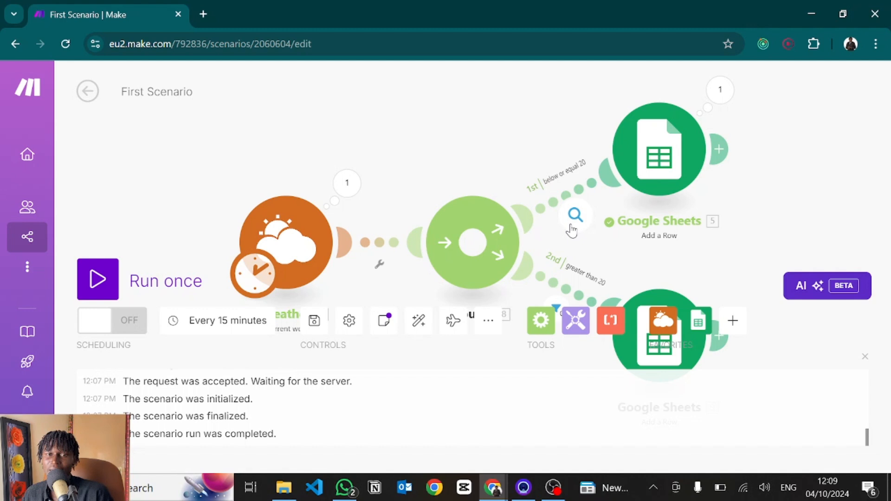
- Add an AND rule to the "below or equal 20" filter requiring the weather Status to equal the text Clouds, and save it
{"action": "left_click", "coordinate": [556, 205]}
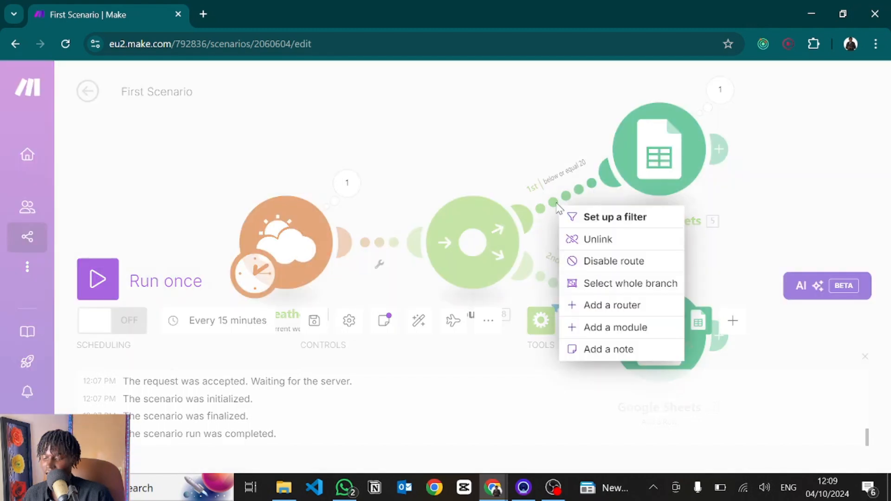
{"action": "left_click", "coordinate": [589, 227]}
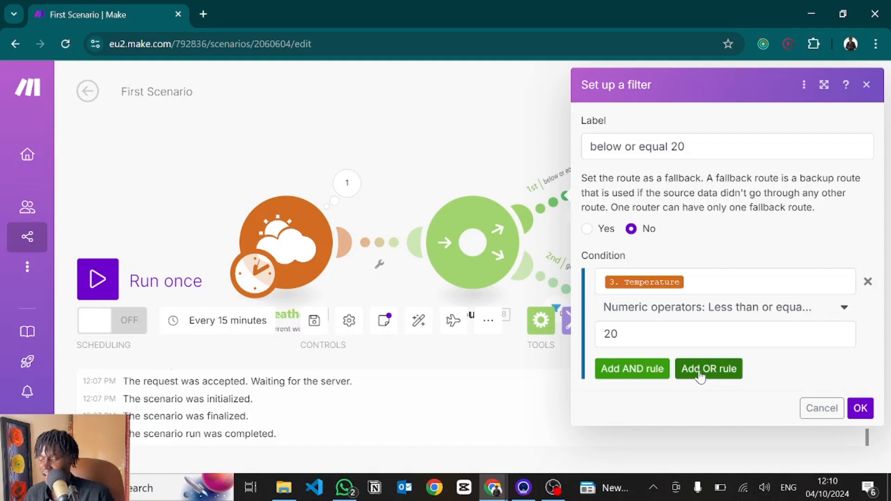
{"action": "left_click", "coordinate": [623, 374]}
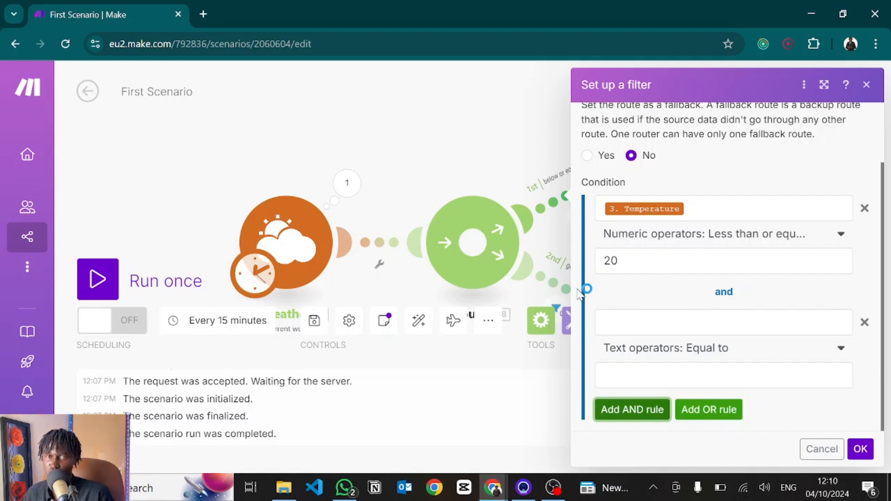
{"action": "left_click", "coordinate": [633, 320]}
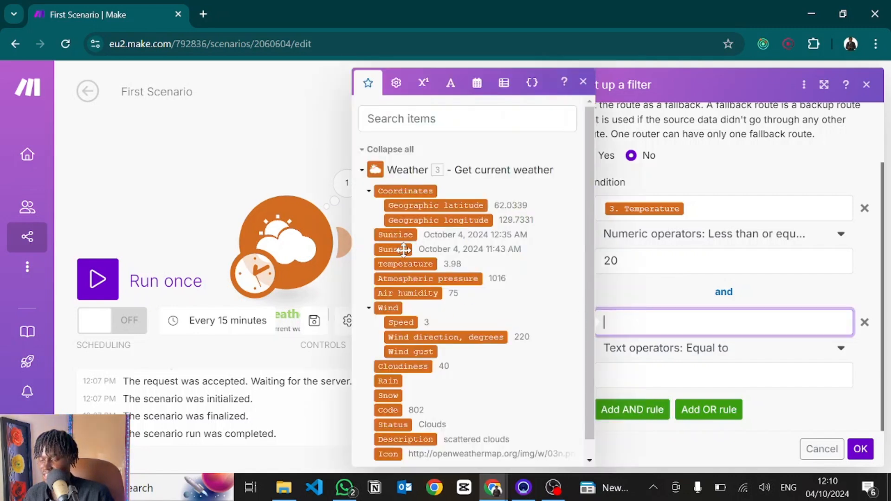
{"action": "scroll", "coordinate": [408, 269], "scroll_direction": "down", "scroll_amount": 1}
{"action": "left_click", "coordinate": [392, 407]}
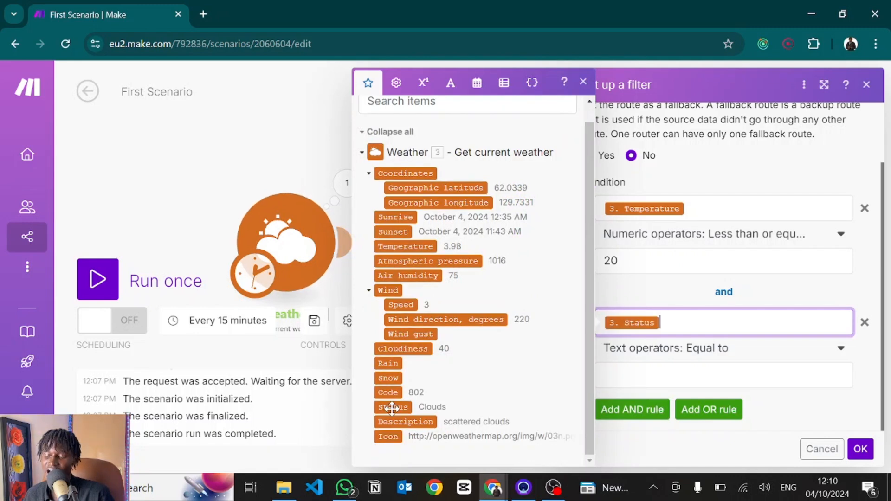
{"action": "left_click", "coordinate": [633, 371]}
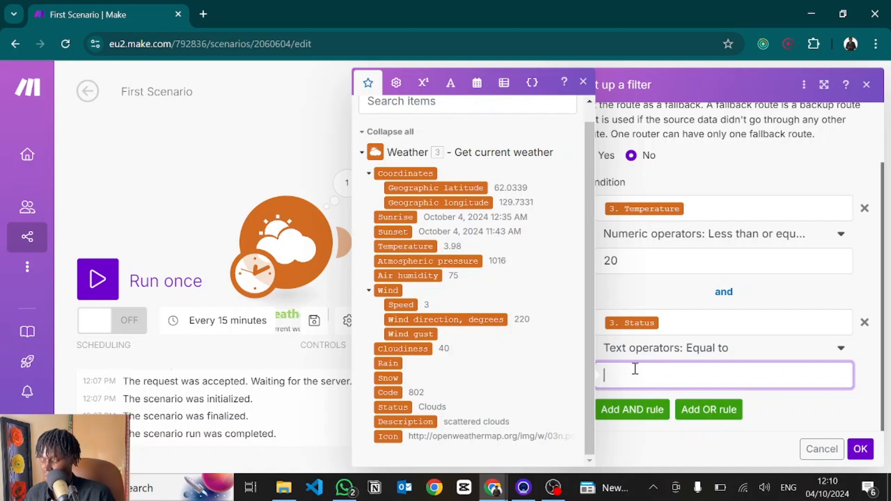
{"action": "type", "text": "Clouds"}
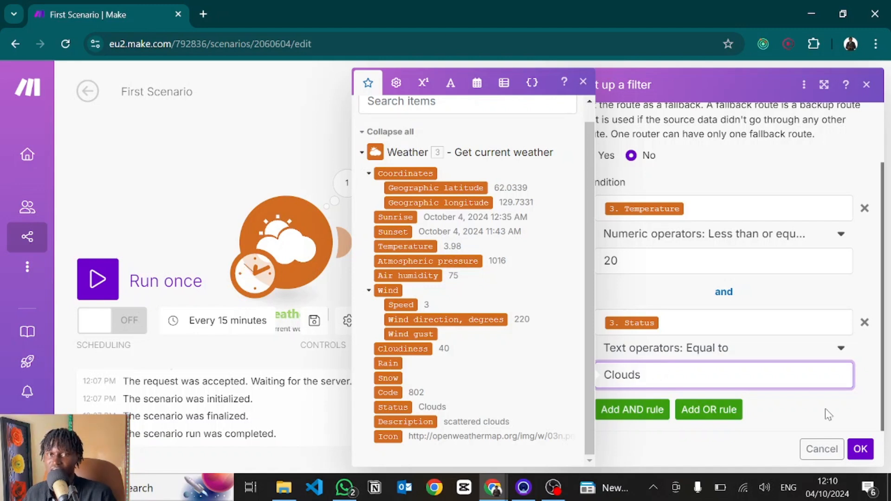
{"action": "left_click", "coordinate": [862, 452]}
{"action": "left_click", "coordinate": [861, 450]}
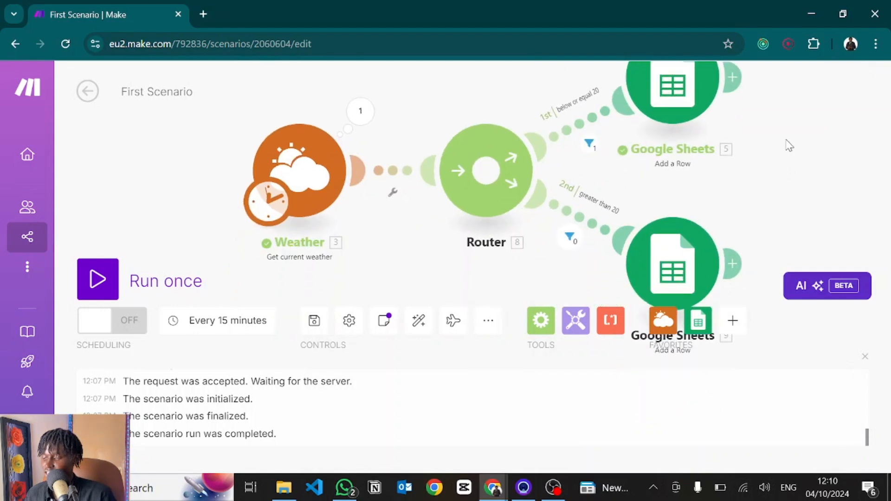
- Add an OR rule to the "greater than 20" filter matching a weather Status equal to the text Rainy, and save it
{"action": "left_click", "coordinate": [589, 222]}
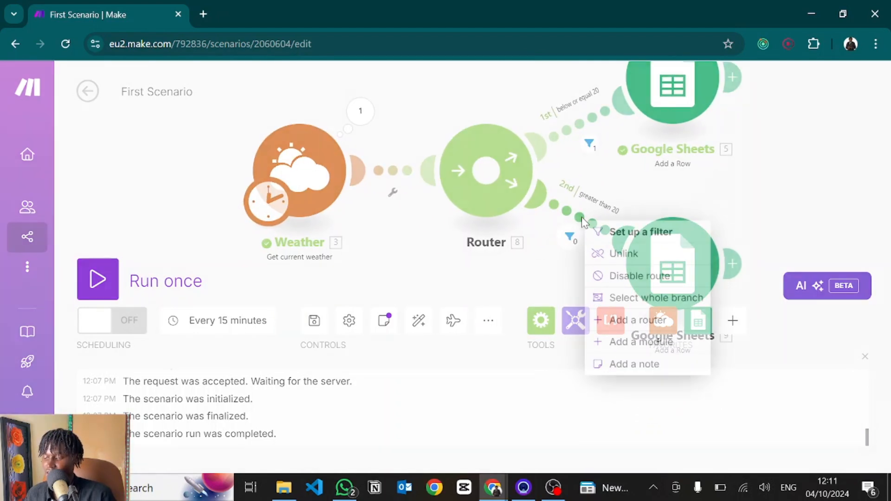
{"action": "left_click", "coordinate": [614, 230]}
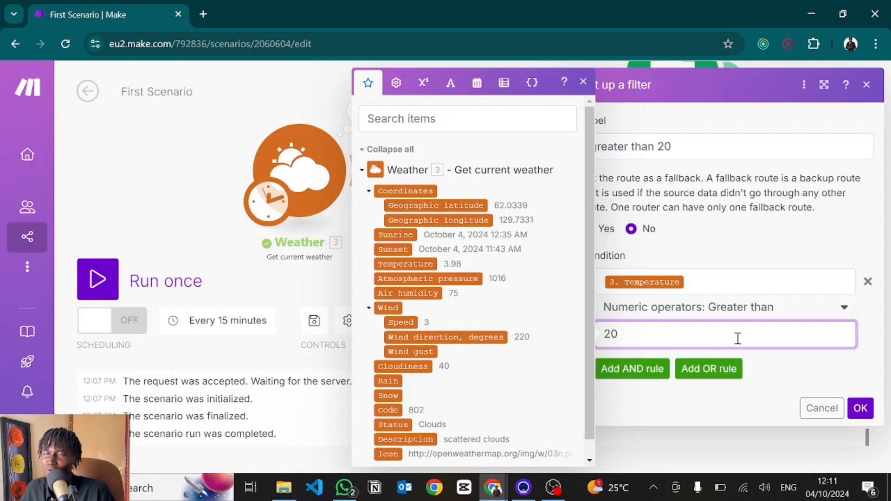
{"action": "left_click", "coordinate": [704, 372]}
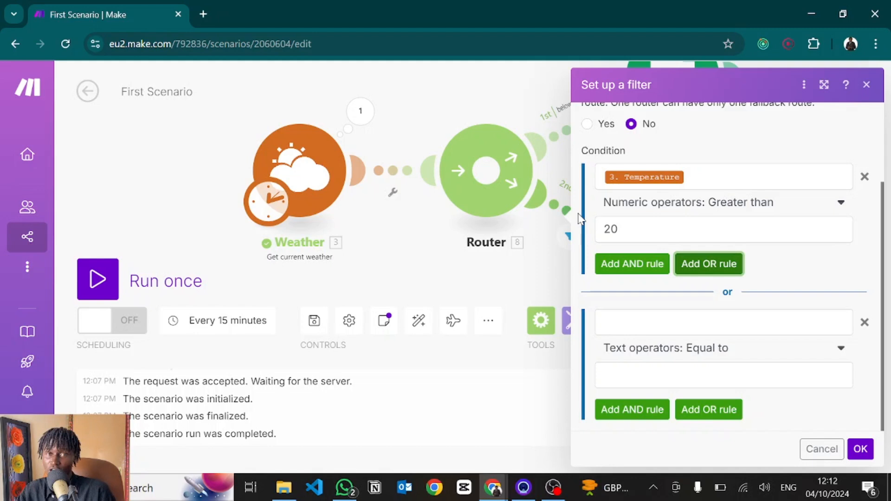
{"action": "left_click", "coordinate": [630, 333]}
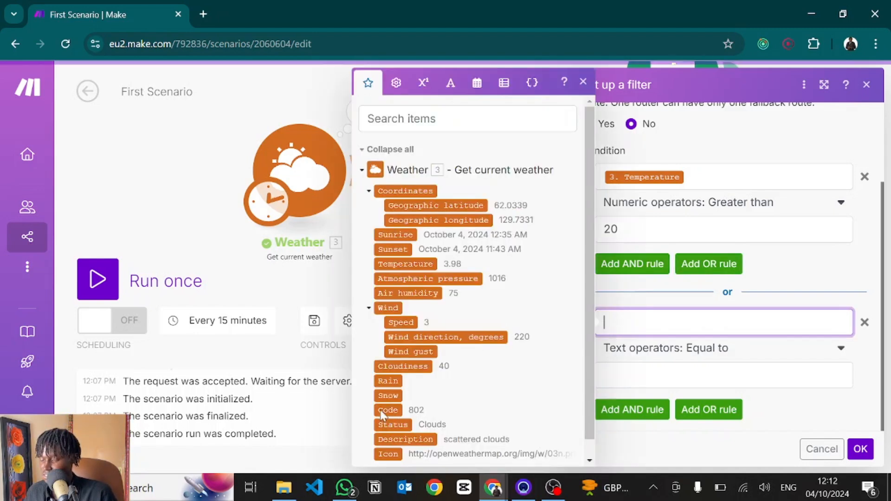
{"action": "left_click", "coordinate": [388, 425]}
{"action": "left_click", "coordinate": [637, 377]}
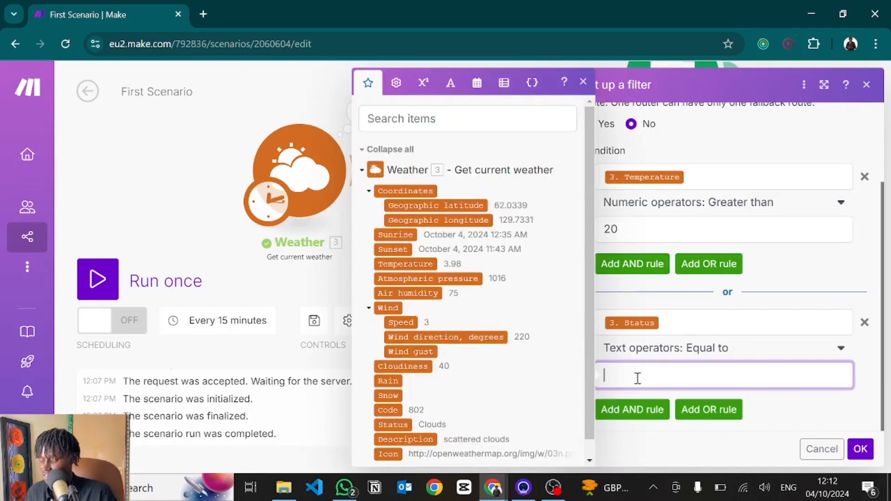
{"action": "type", "text": "Rainy"}
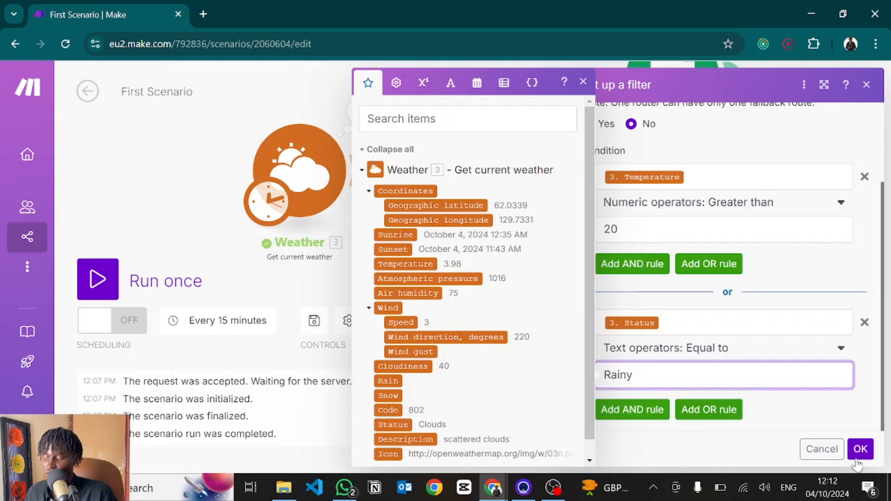
{"action": "left_click", "coordinate": [860, 449]}
- Auto-align the scenario's modules and run the scenario once
{"action": "left_click", "coordinate": [418, 322]}
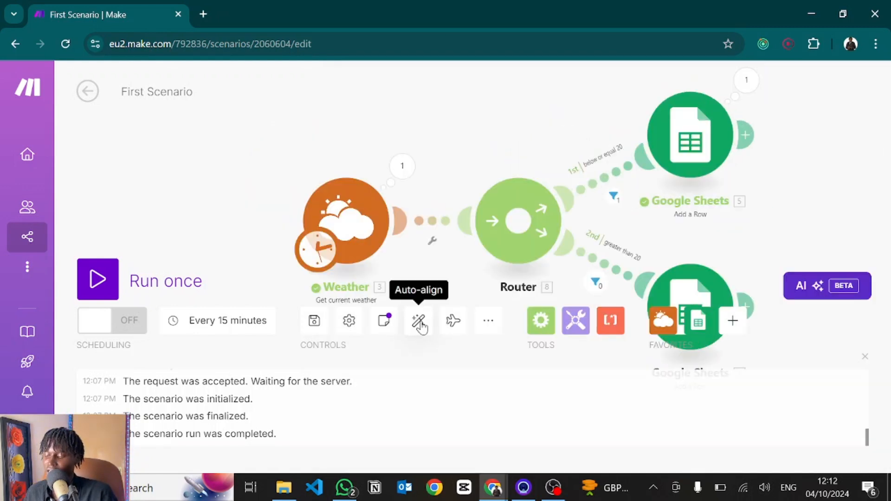
{"action": "left_click", "coordinate": [97, 281]}
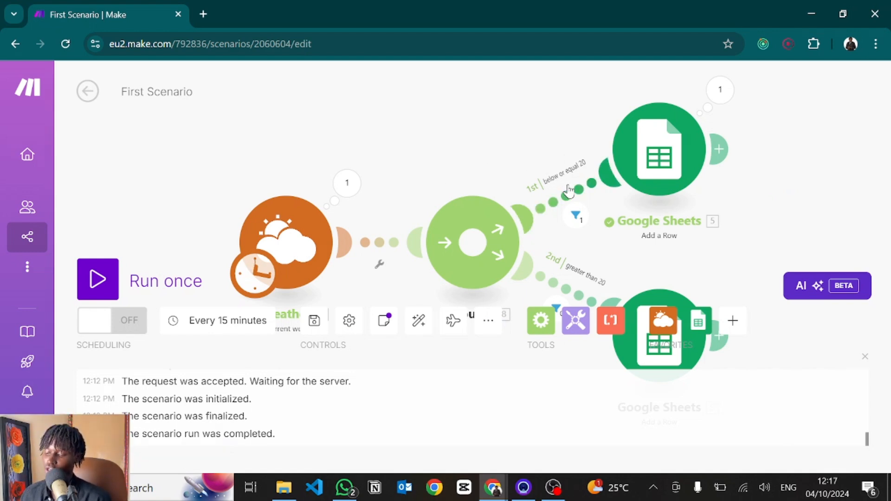
- Check both routes' filter results and the "below or equal 20" sheet of the Weather Spreadsheet in Google Sheets
{"action": "left_click", "coordinate": [577, 215]}
{"action": "mouse_move", "coordinate": [654, 230]}
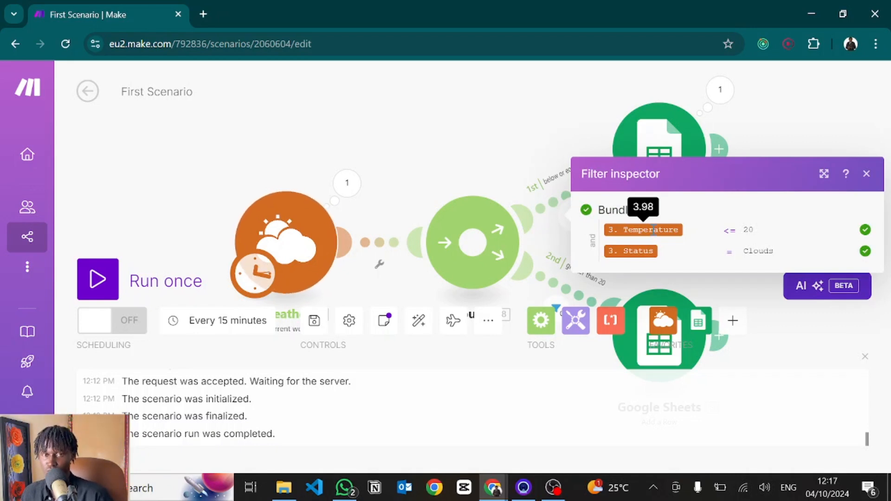
{"action": "key", "text": "alt+Tab"}
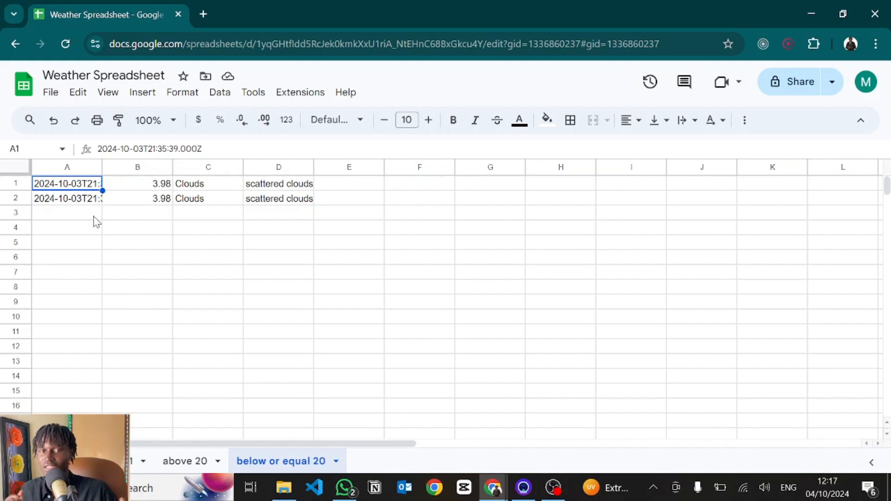
{"action": "key", "text": "alt+Tab"}
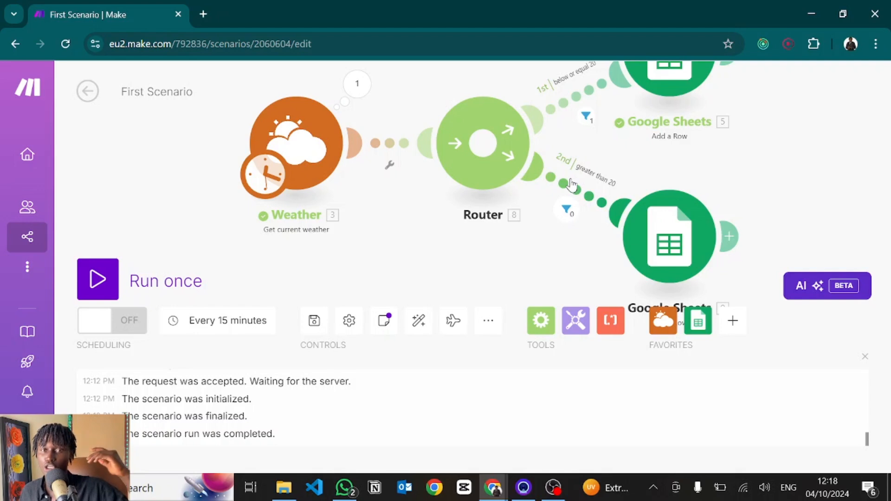
{"action": "left_click", "coordinate": [567, 210]}
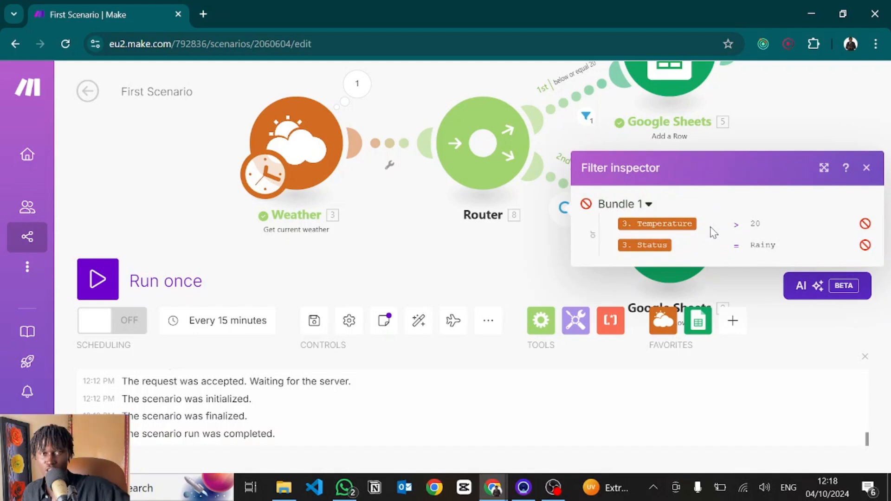
{"action": "left_click", "coordinate": [865, 166]}
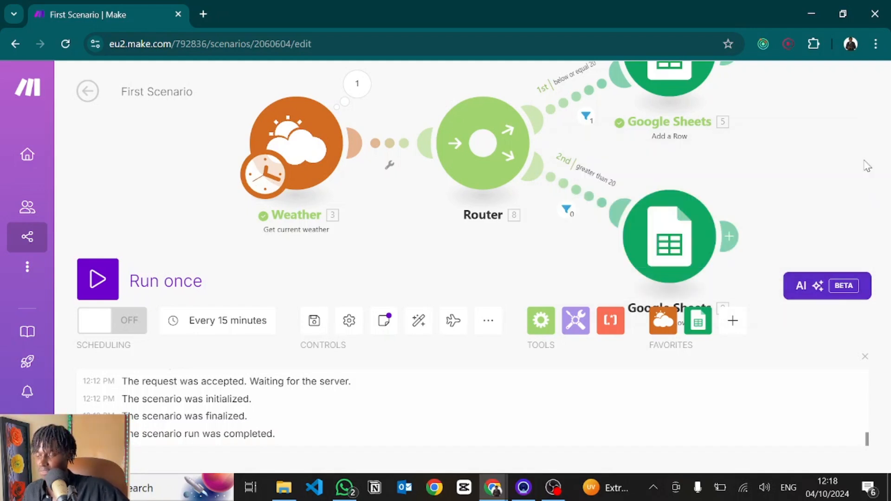
{"action": "right_click", "coordinate": [577, 189]}
{"action": "left_click", "coordinate": [604, 200]}
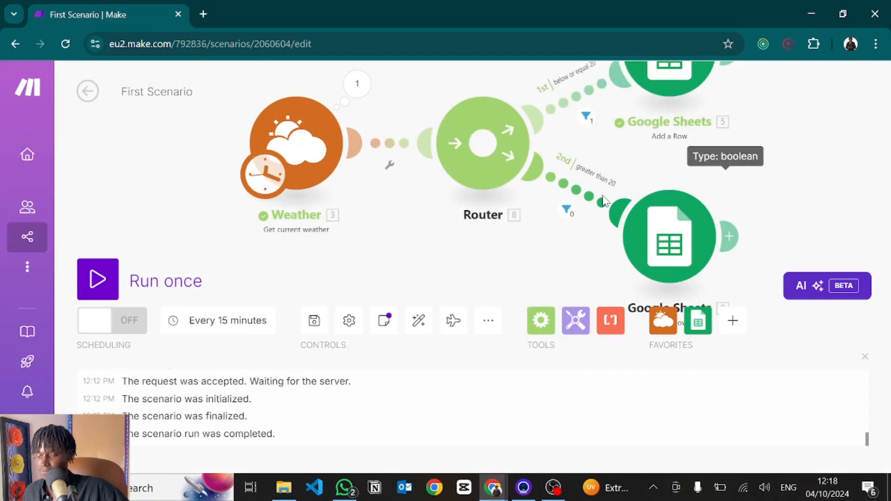
{"action": "scroll", "coordinate": [662, 329], "scroll_direction": "down", "scroll_amount": 3}
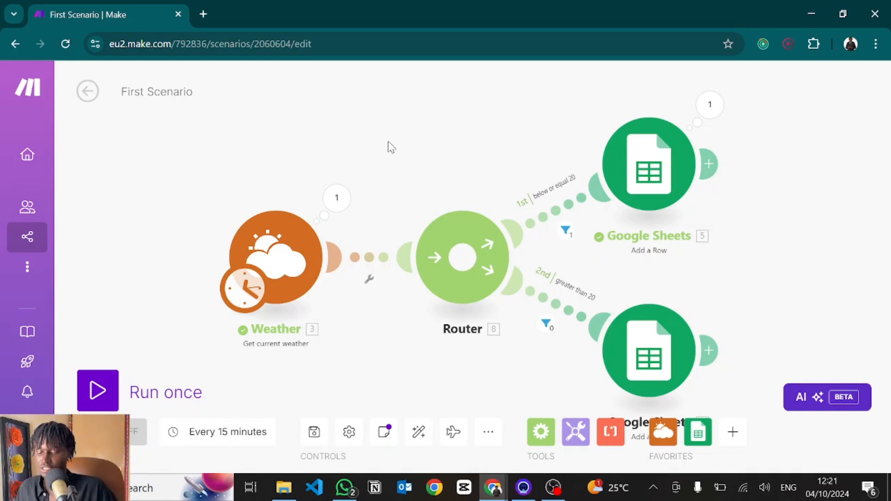
- Run only the Weather module, inspect its output bundle for the city Yakutsk, and close the results
{"action": "right_click", "coordinate": [284, 247]}
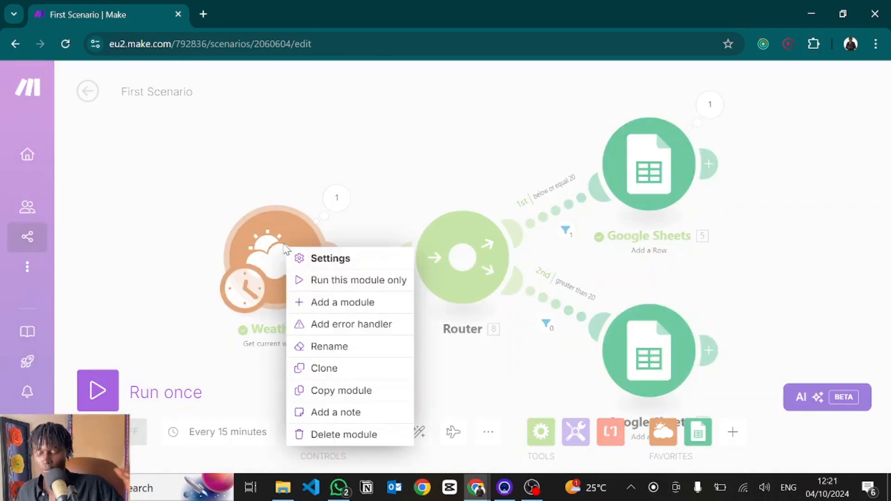
{"action": "left_click", "coordinate": [326, 281]}
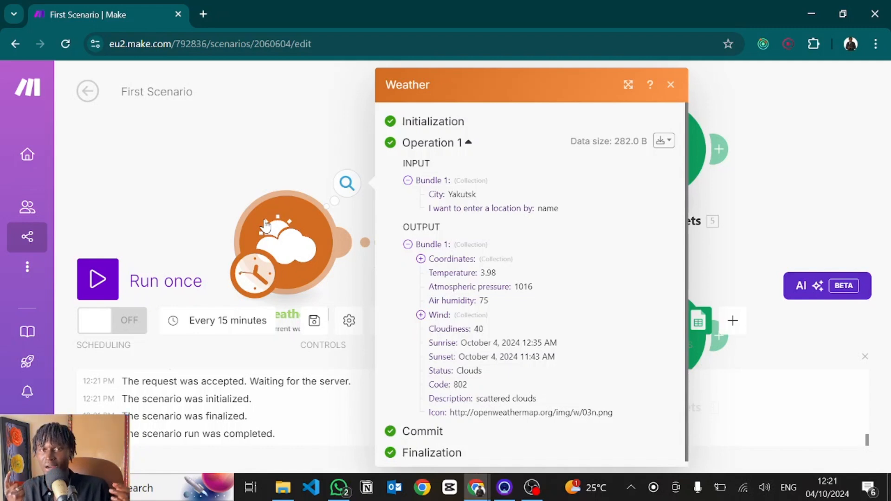
{"action": "left_click", "coordinate": [666, 87]}
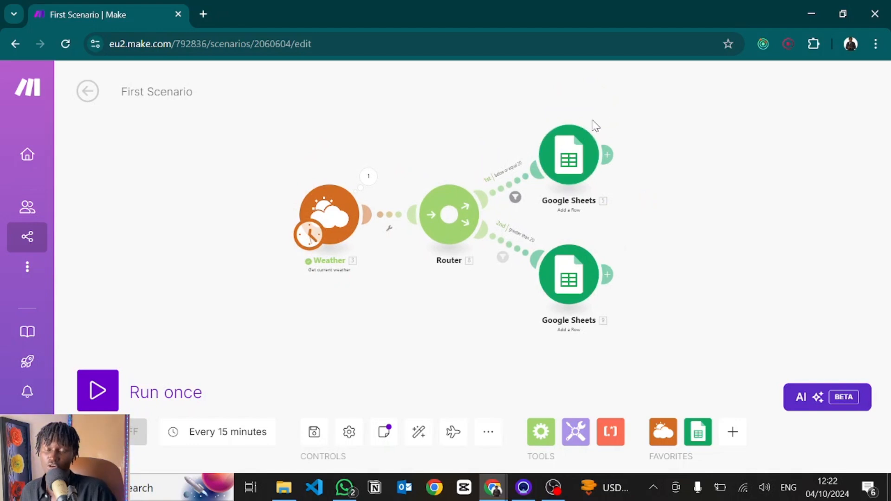
- Disable the "below or equal 20" route between the Router and Google Sheets, and run the scenario once
{"action": "scroll", "coordinate": [495, 199], "scroll_direction": "up", "scroll_amount": 5}
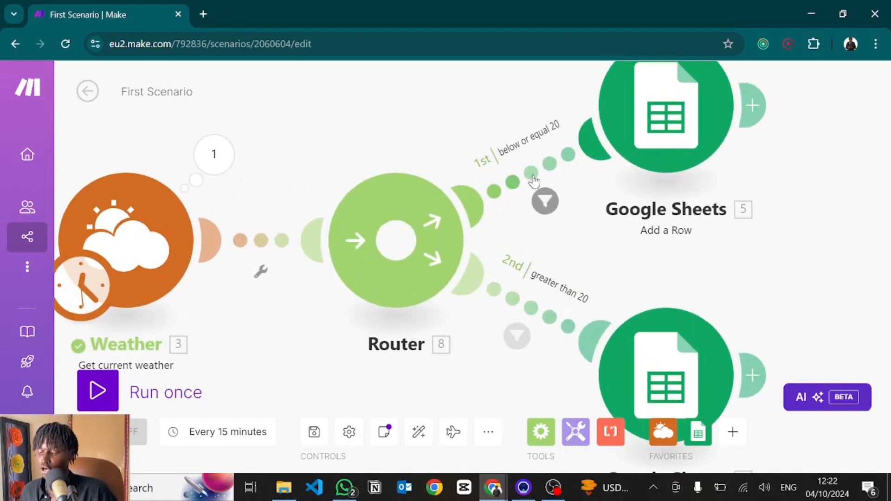
{"action": "right_click", "coordinate": [533, 177]}
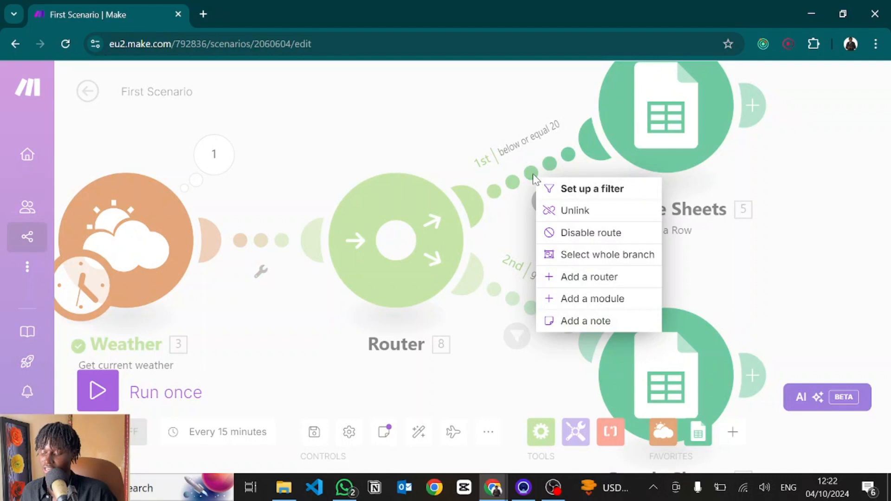
{"action": "left_click", "coordinate": [587, 233]}
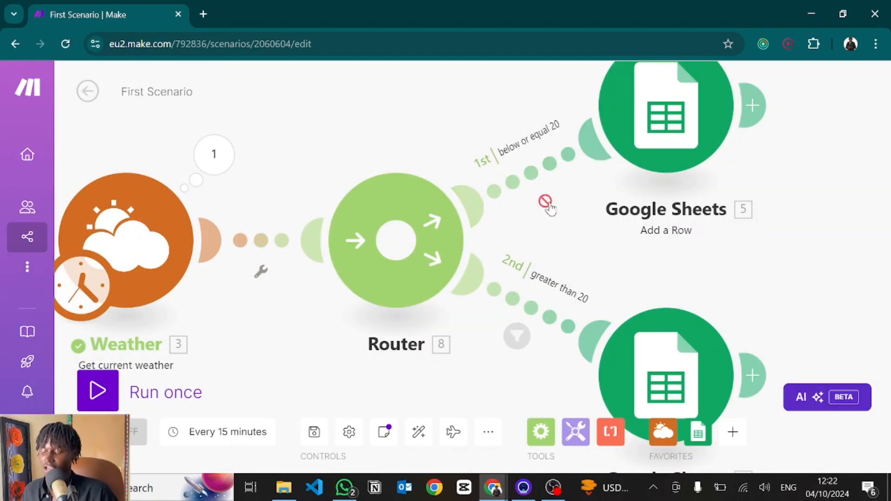
{"action": "scroll", "coordinate": [626, 205], "scroll_direction": "down", "scroll_amount": 3}
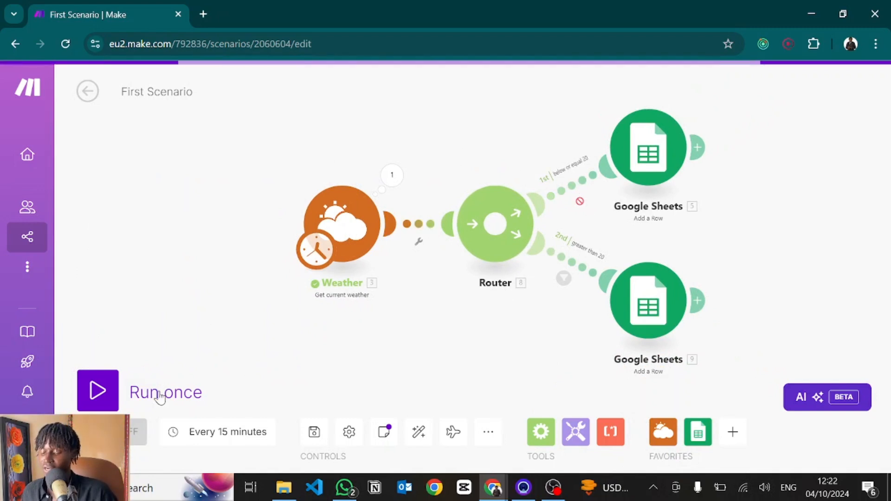
{"action": "left_click", "coordinate": [104, 391]}
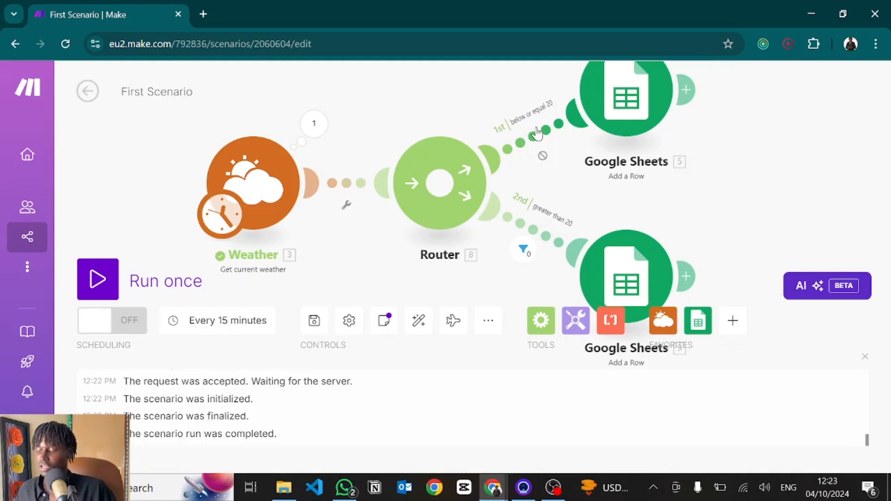
- Re-enable the "below or equal 20" route from the Router to Google Sheets
{"action": "right_click", "coordinate": [536, 144]}
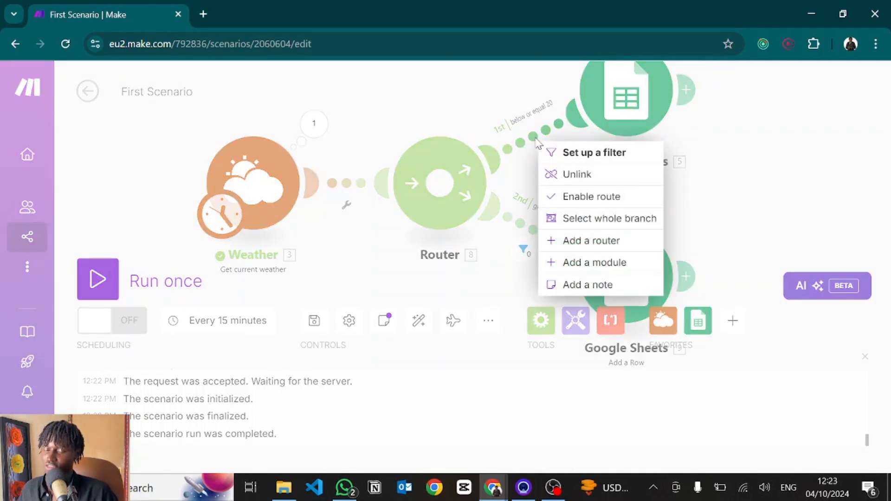
{"action": "left_click", "coordinate": [589, 199]}
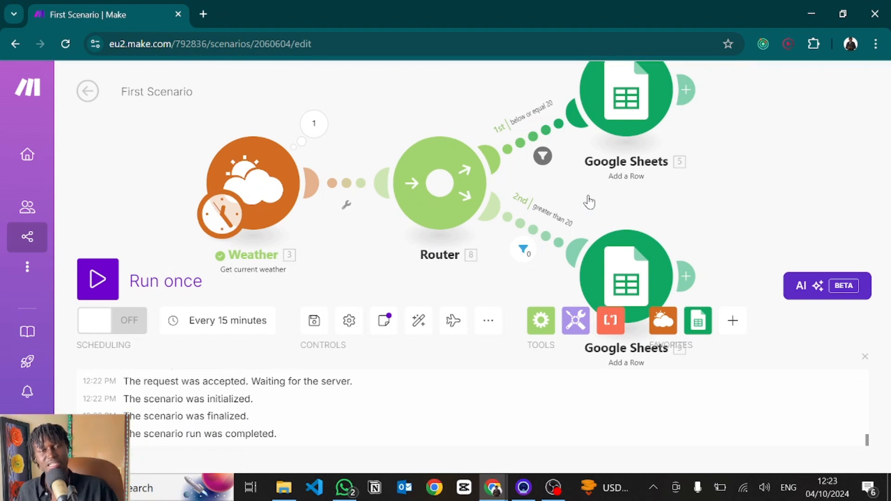